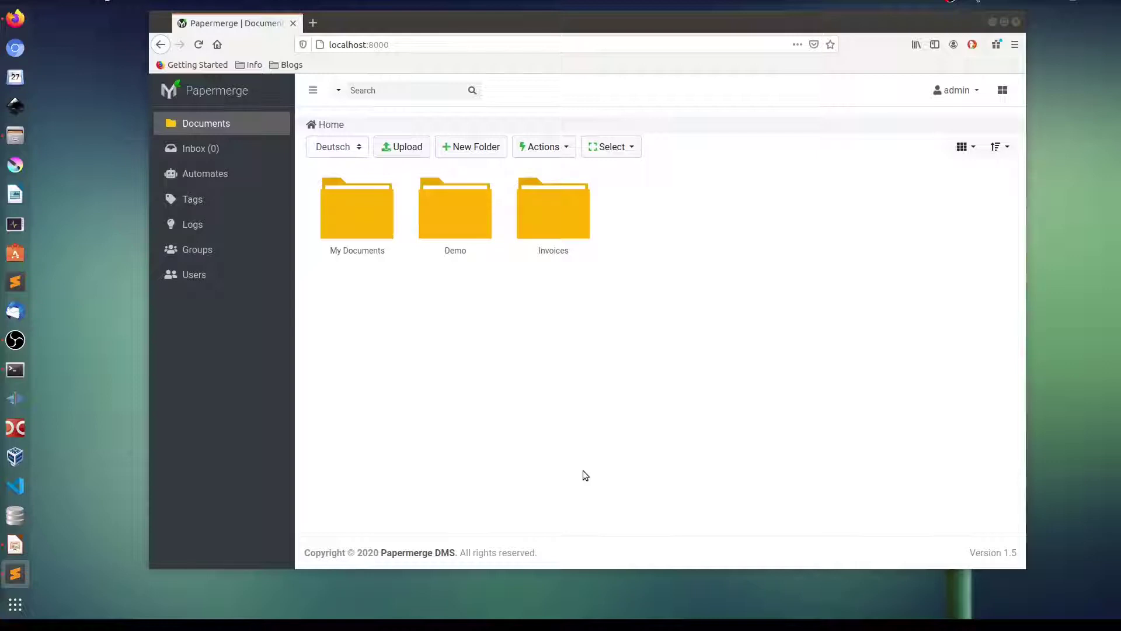
- Place Firefox beside the Scans window and drag the Groceries folder and four brother_ PDFs into Papermerge home
left_click(585, 474)
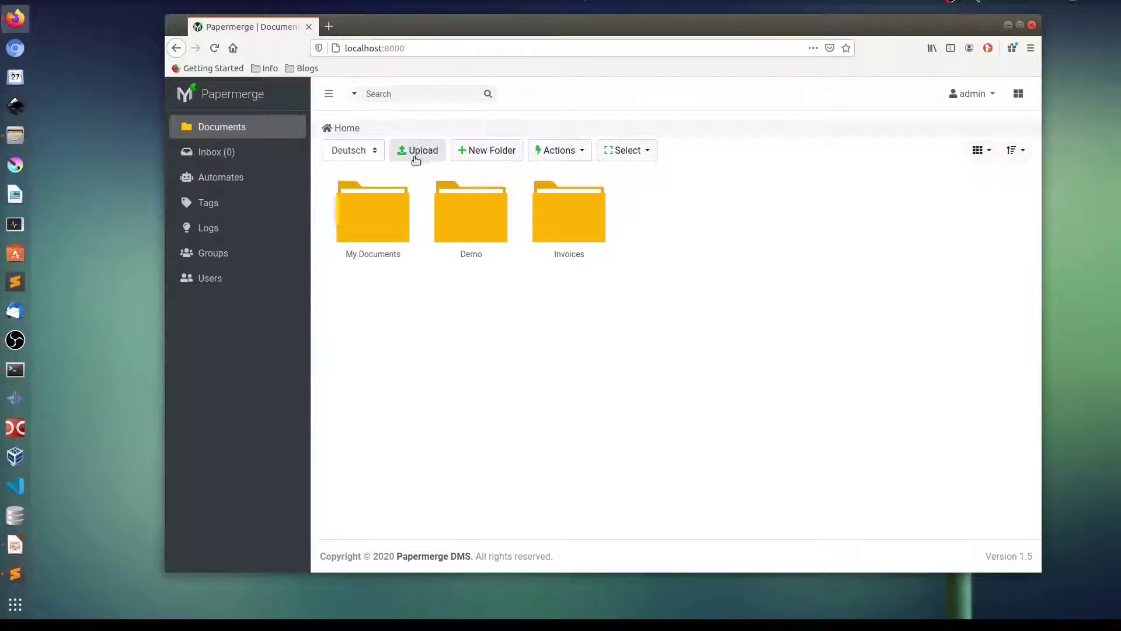
left_click(416, 158)
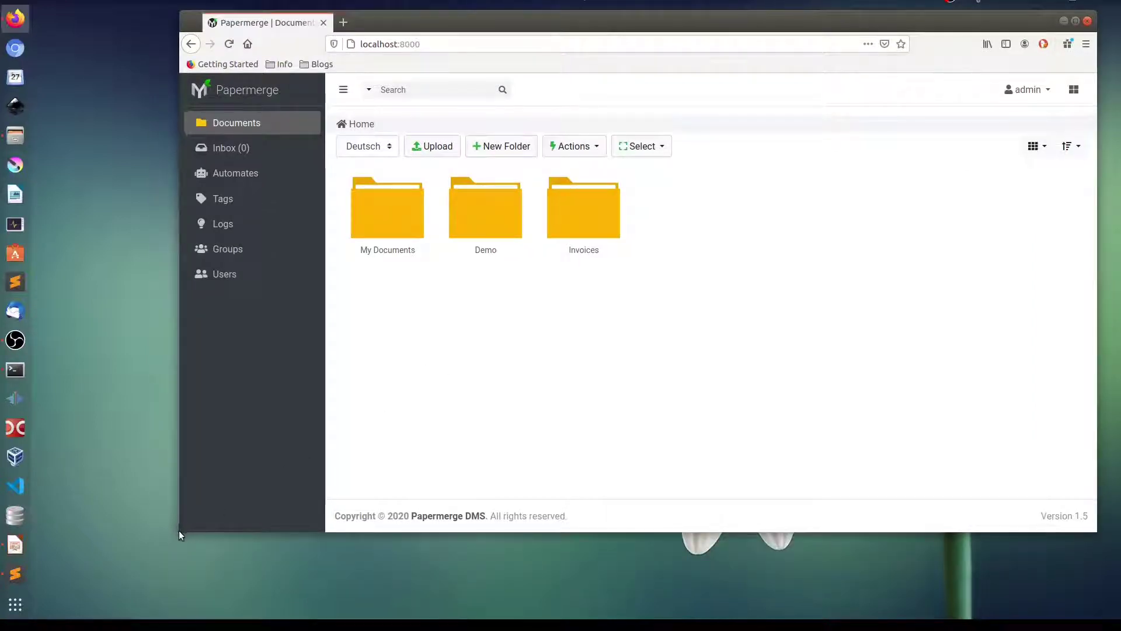
left_click_drag(179, 532, 372, 549)
left_click(528, 90)
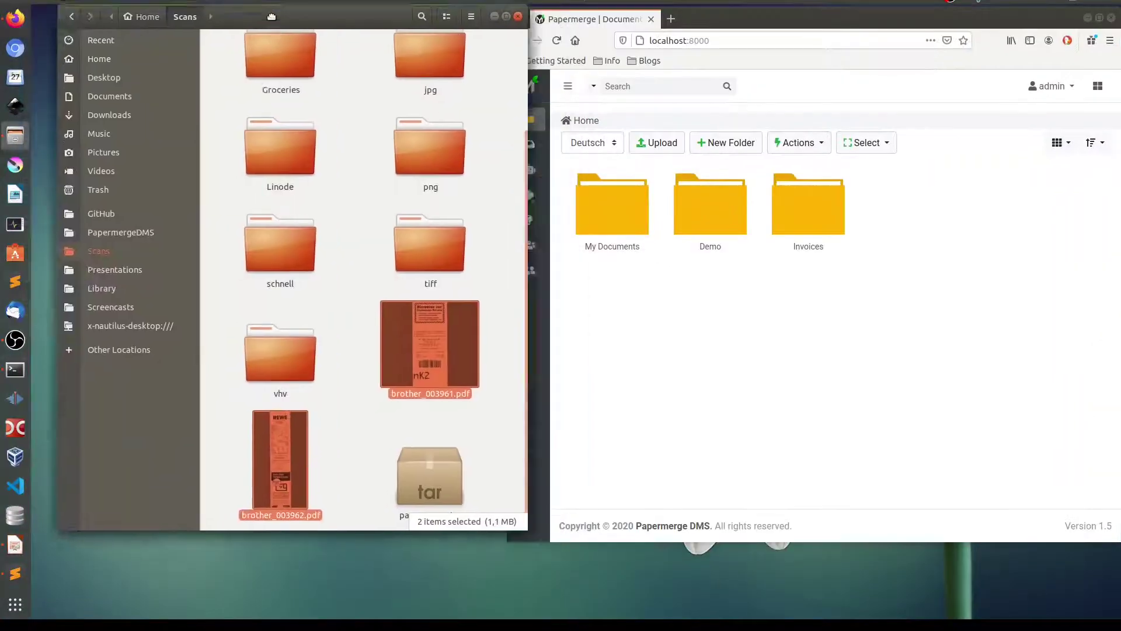
mouse_move(284, 30)
left_mouse_down()
mouse_move(264, 27)
mouse_move(278, 31)
left_mouse_up()
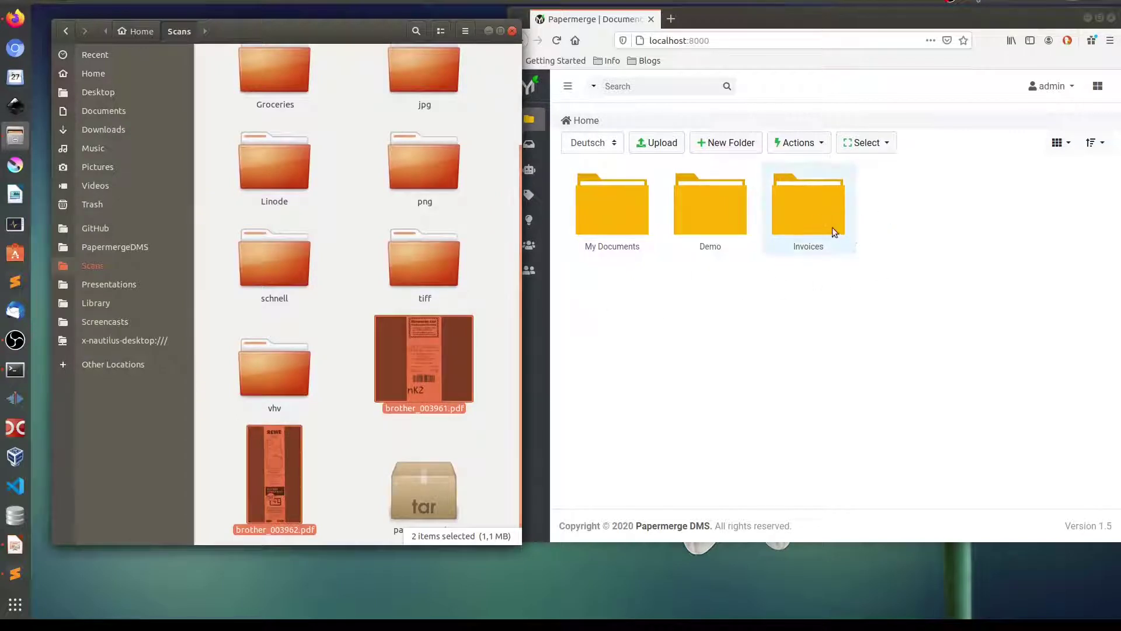
left_click_drag(398, 363, 885, 329)
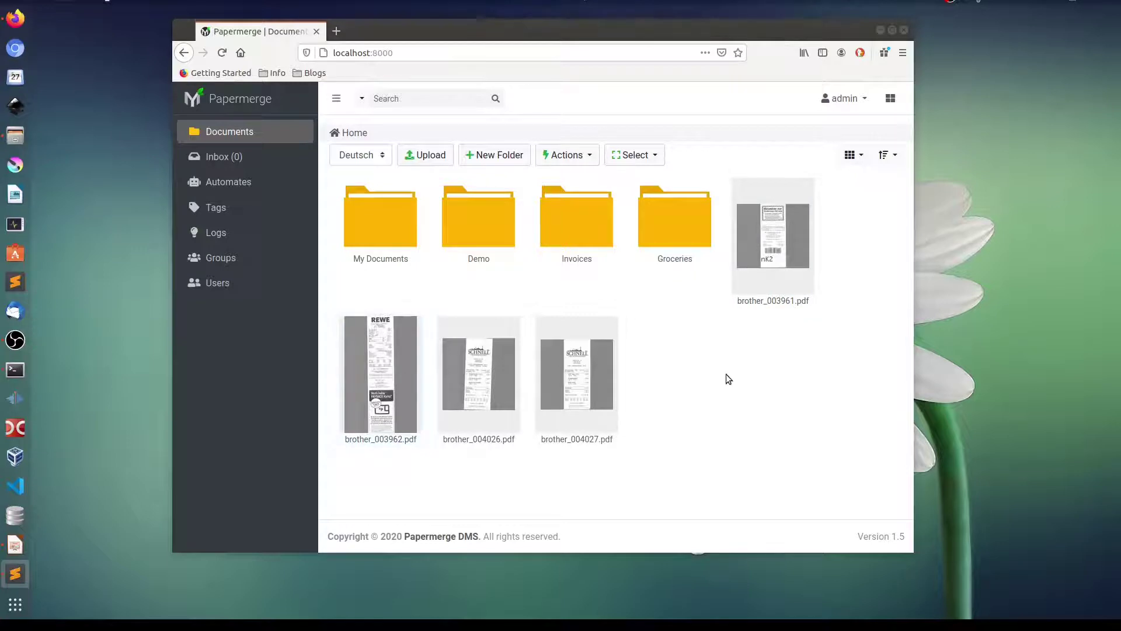
- Download the selected brother_ PDFs from Papermerge as download.tar
left_click(780, 241)
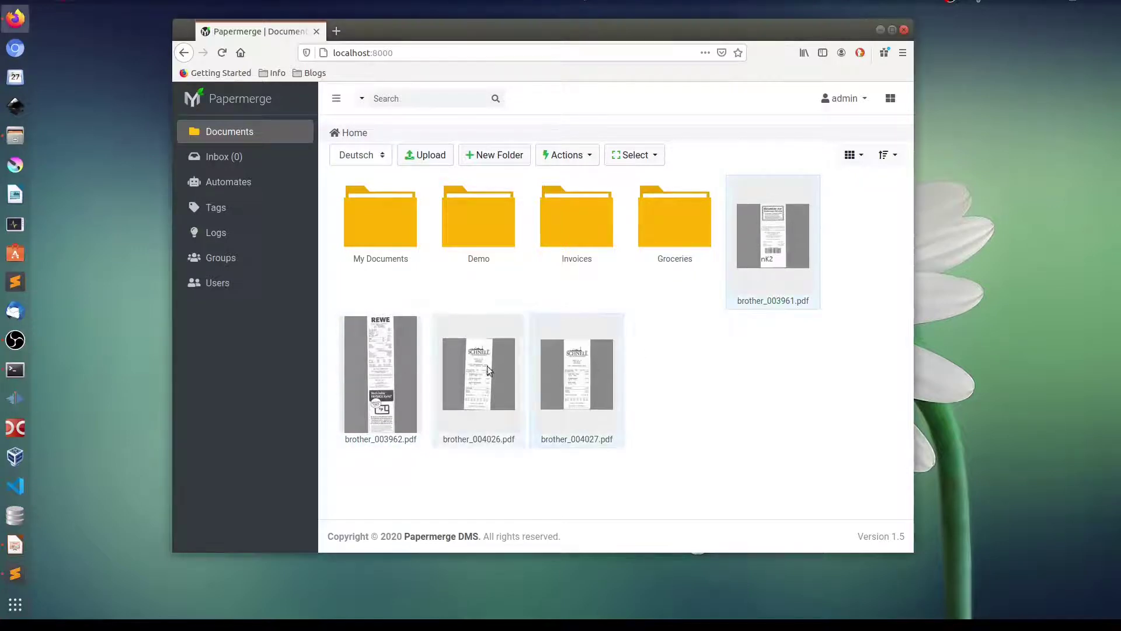
left_click(410, 370)
left_click(583, 157)
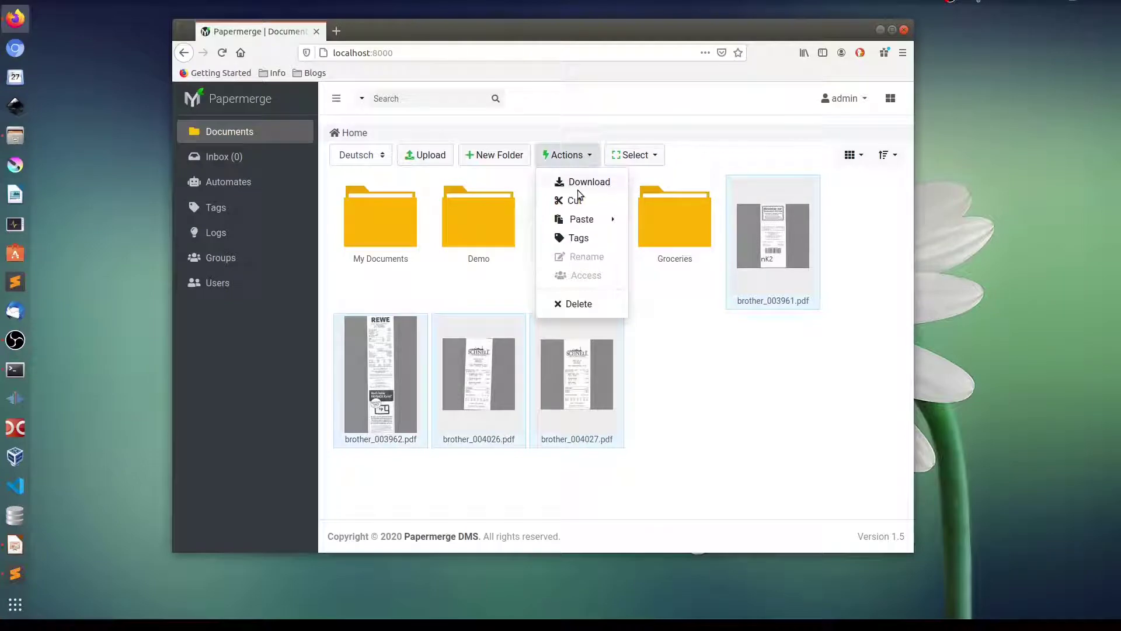
left_click(587, 182)
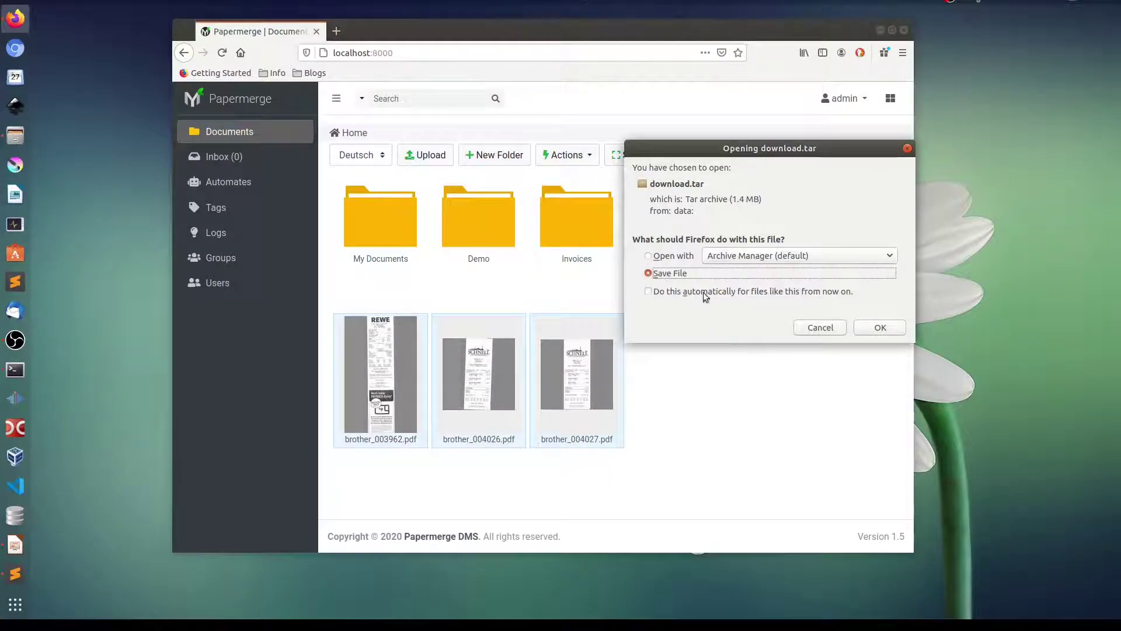
left_click(878, 327)
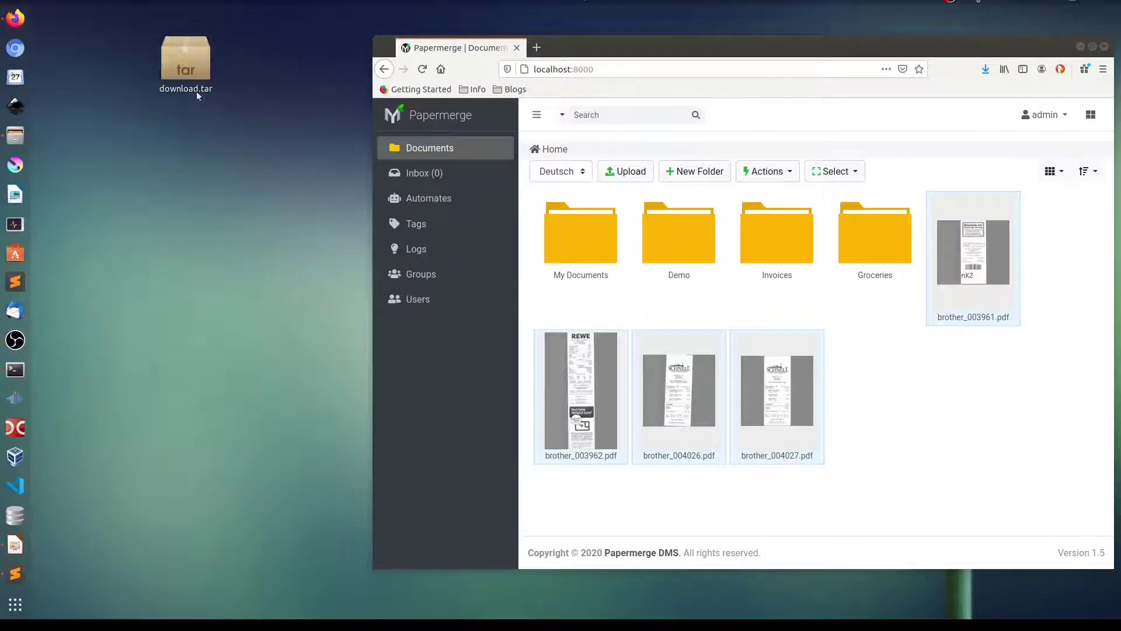
- Extract download.tar in place, show the extracted files, and return to Papermerge
right_click(184, 50)
left_click(222, 235)
left_click(624, 326)
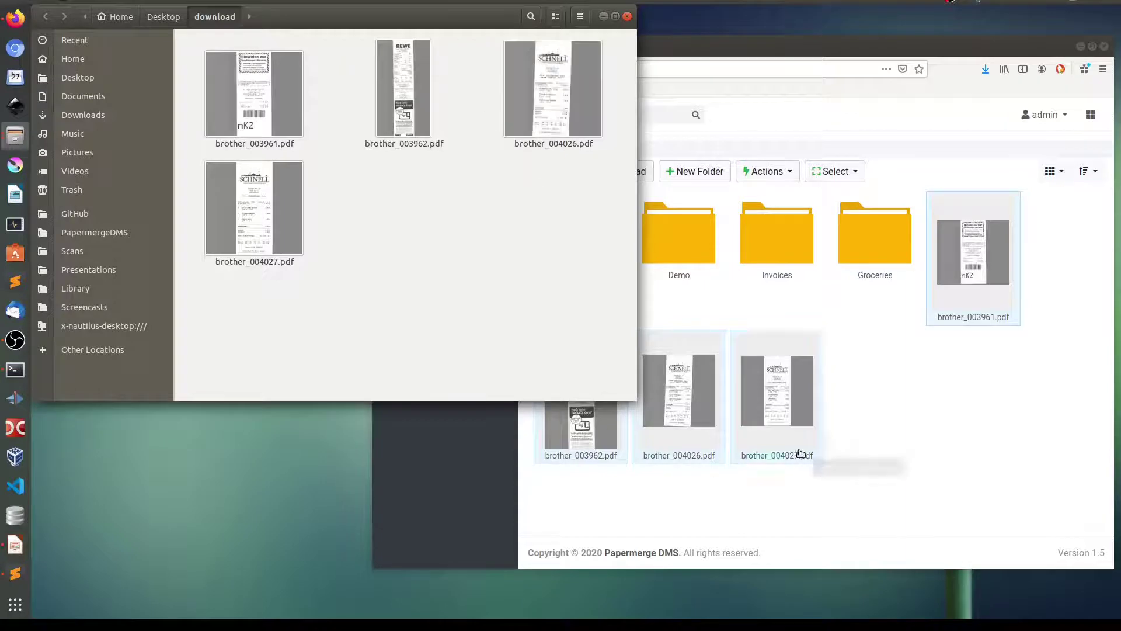
left_click(703, 385)
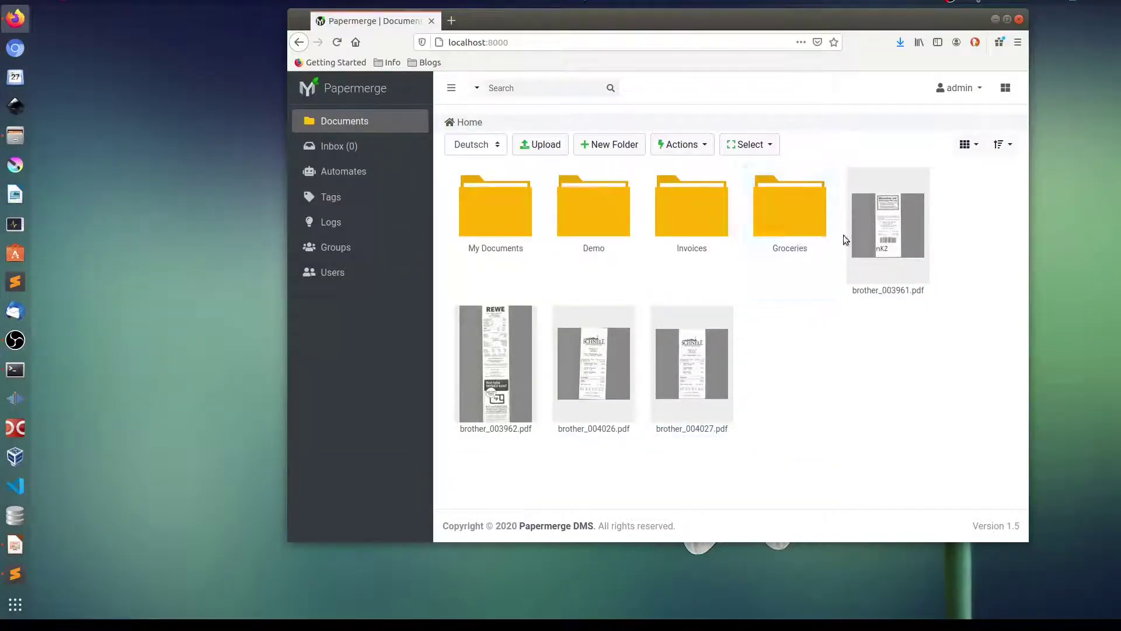
- Download the Groceries folder plus brother_003961, 004027, 004026 and 003962 PDFs as download.tar
double_click(800, 219)
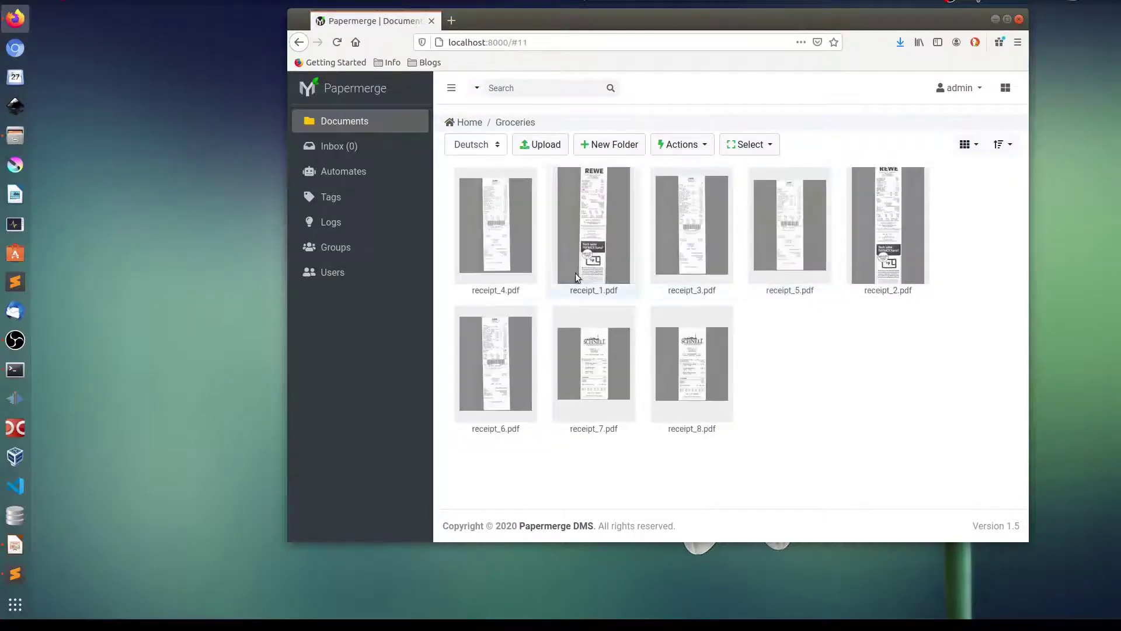
left_click(470, 123)
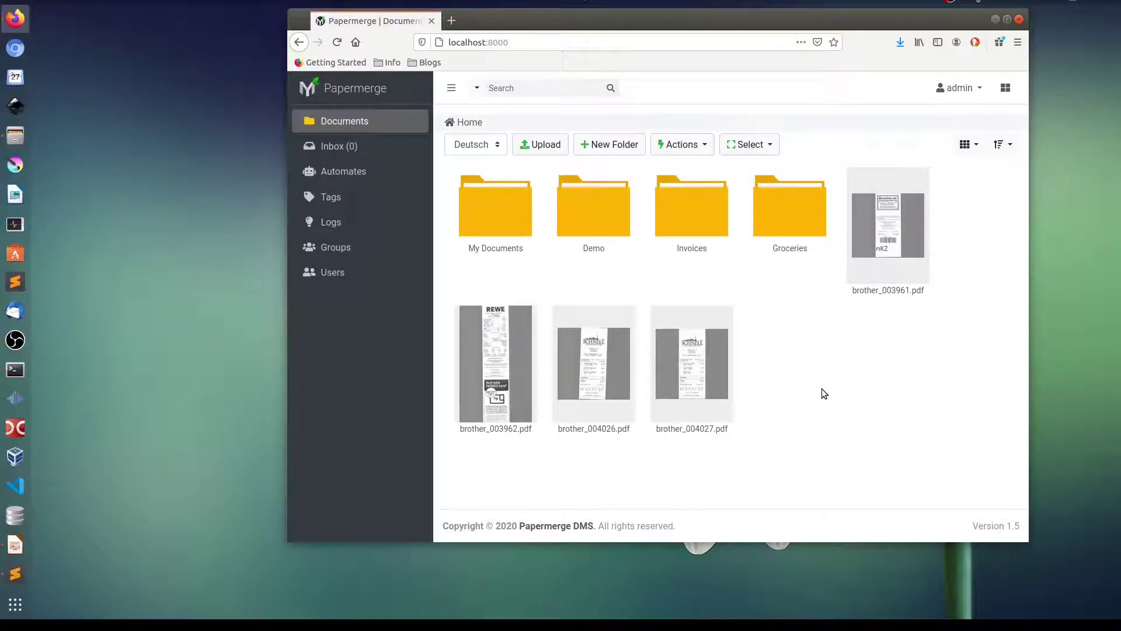
left_click(795, 216)
left_click(863, 240)
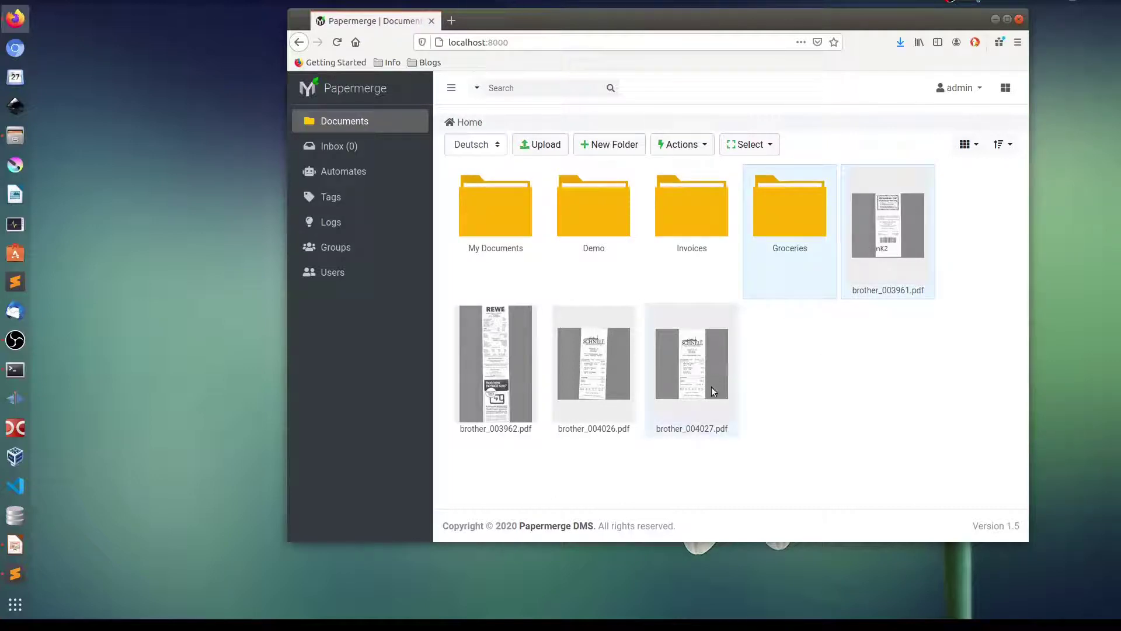
left_click(705, 391)
left_click(608, 380)
left_click(514, 371)
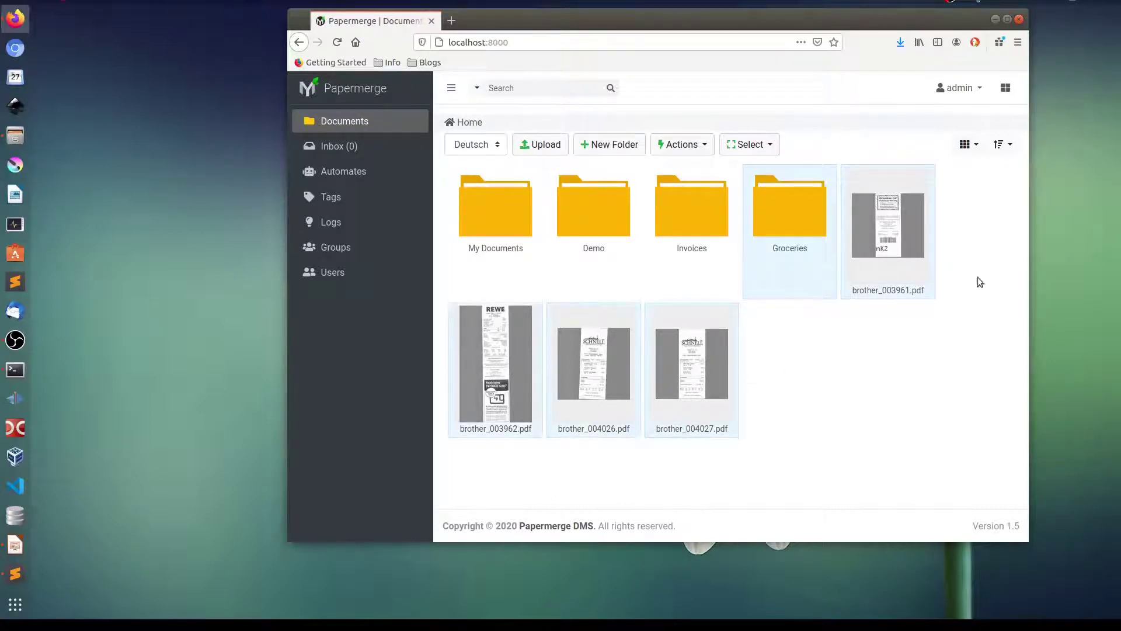
left_click(705, 146)
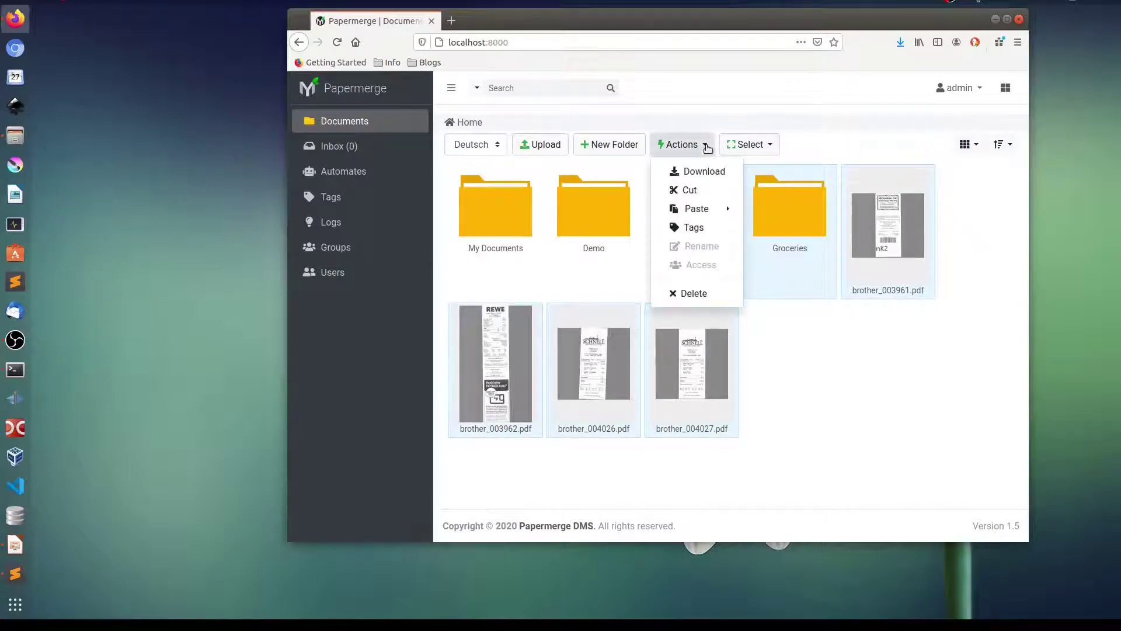
left_click(701, 171)
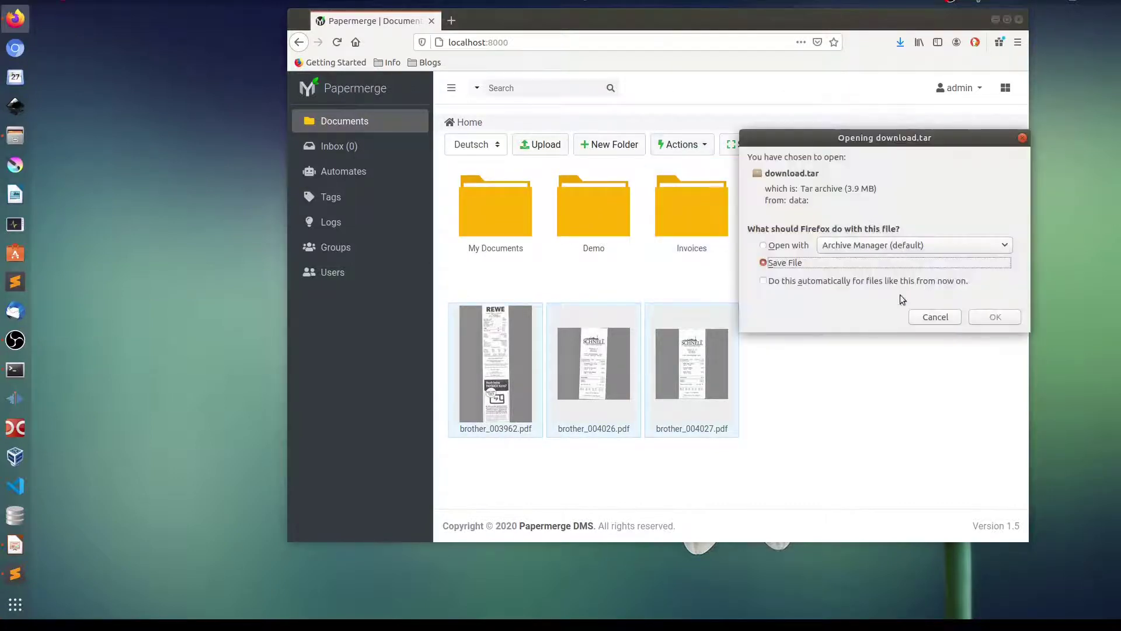
left_click(996, 317)
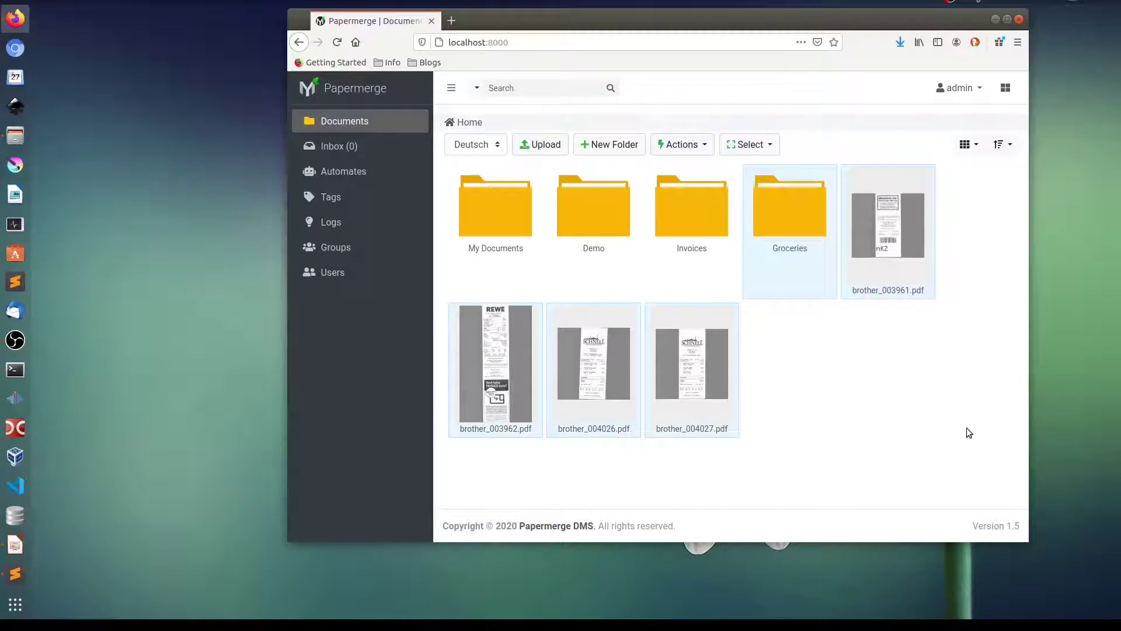
- Extract download.tar and compare the Groceries folder in Files with Papermerge's Groceries folder
right_click(125, 71)
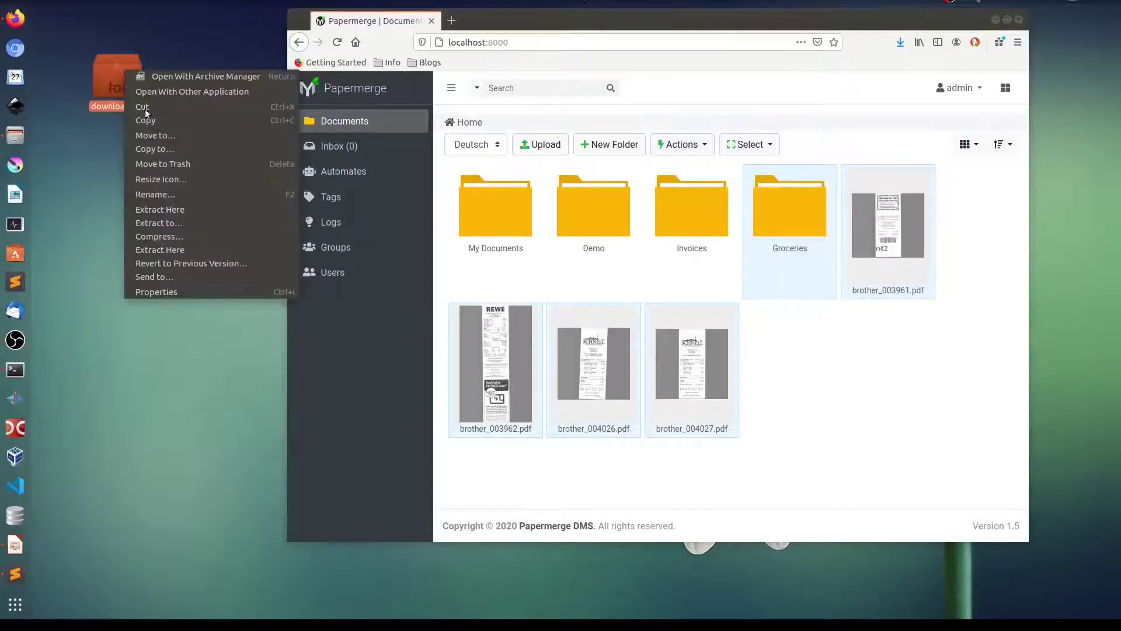
left_click(144, 252)
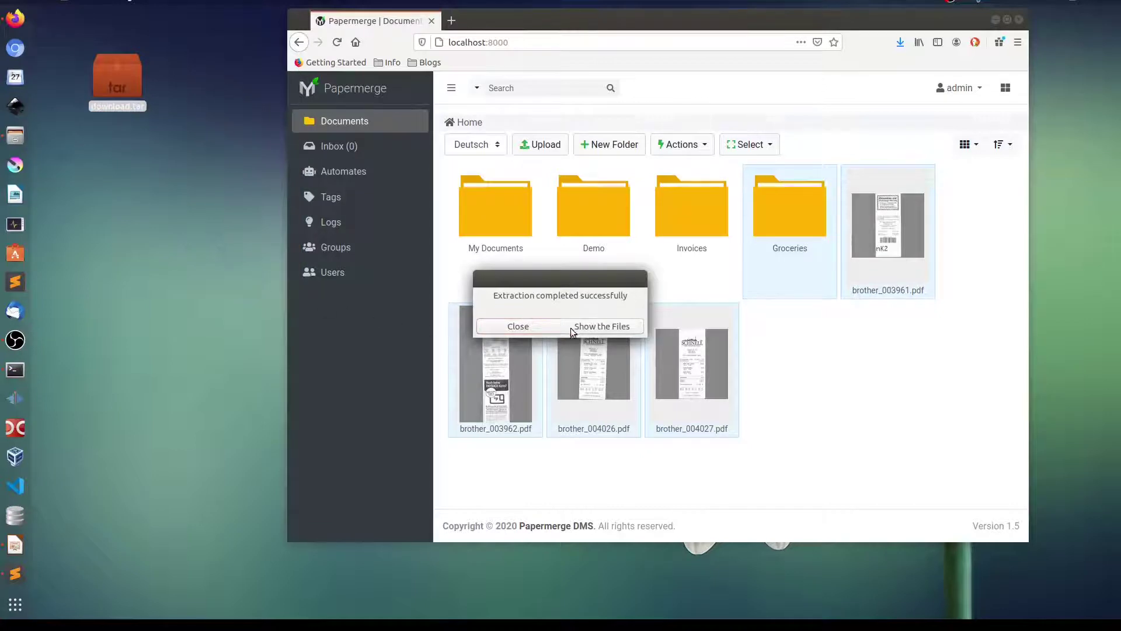
left_click(608, 331)
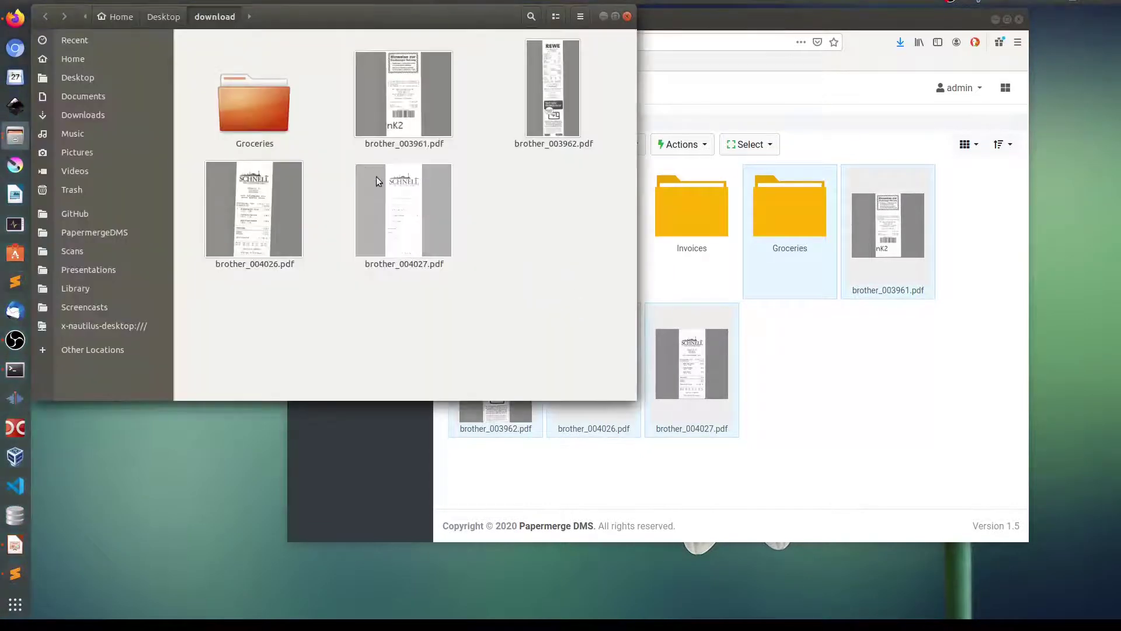
left_click_drag(357, 11, 272, 40)
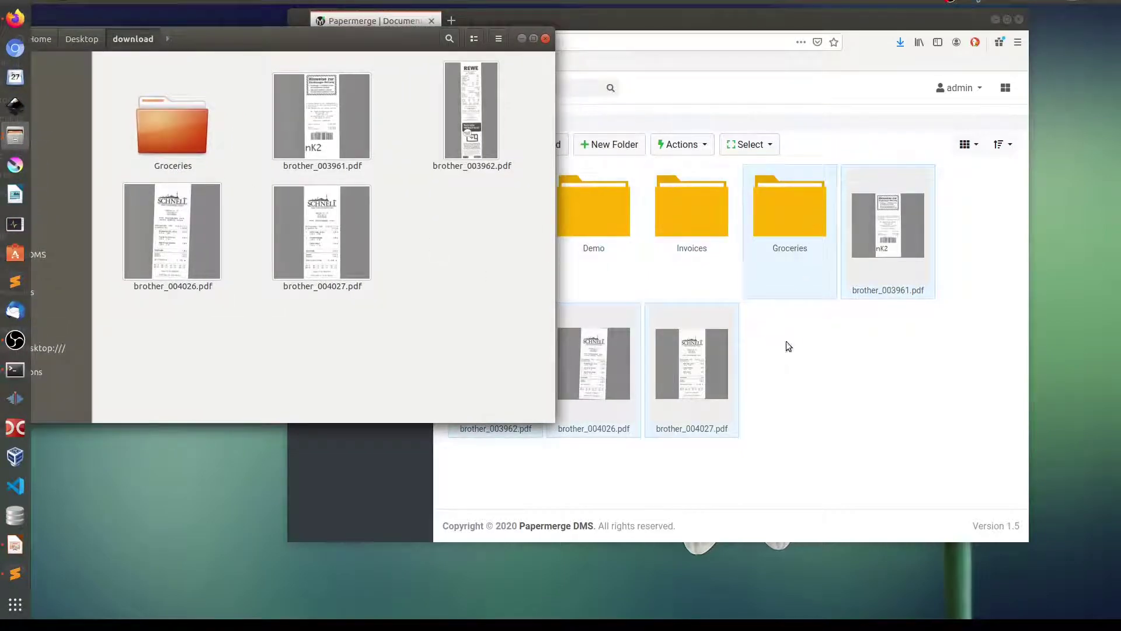
double_click(789, 222)
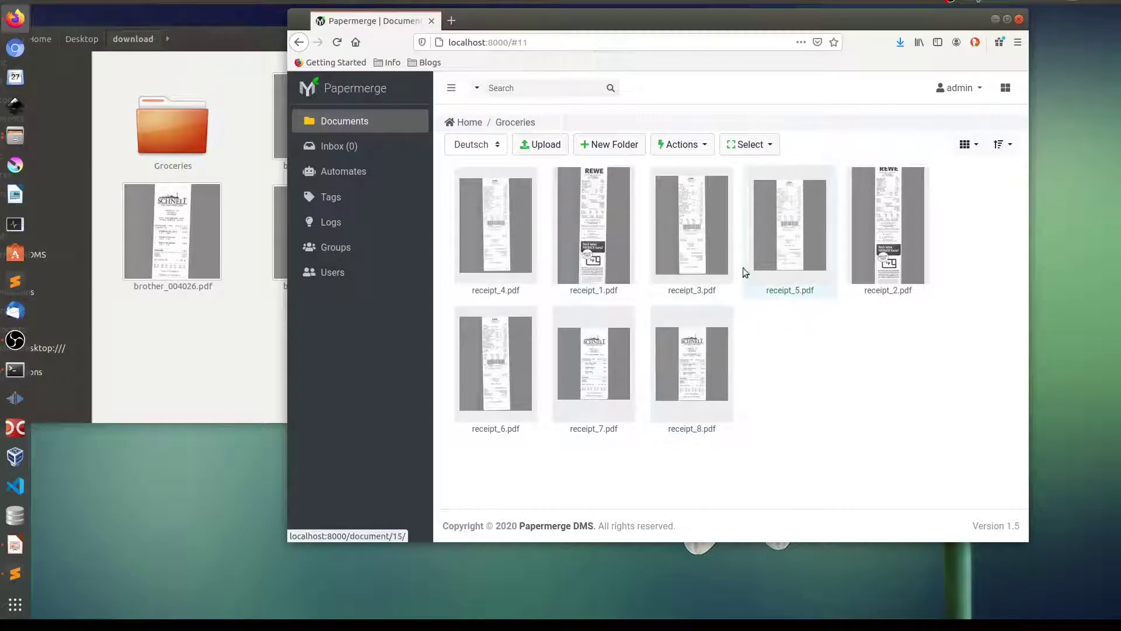
left_click(228, 90)
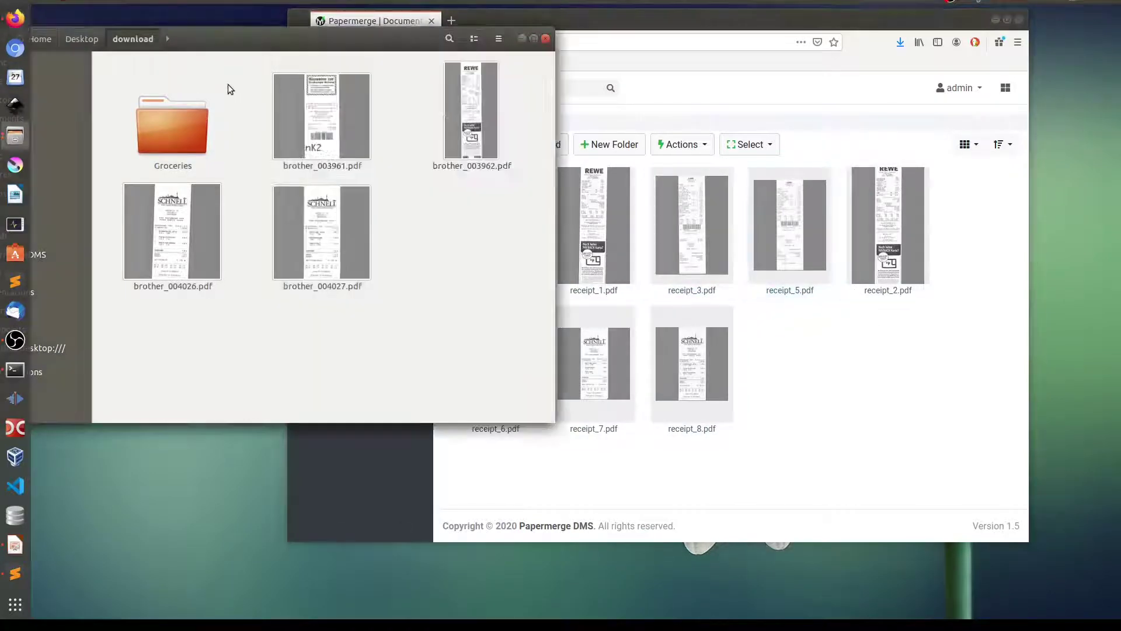
double_click(187, 130)
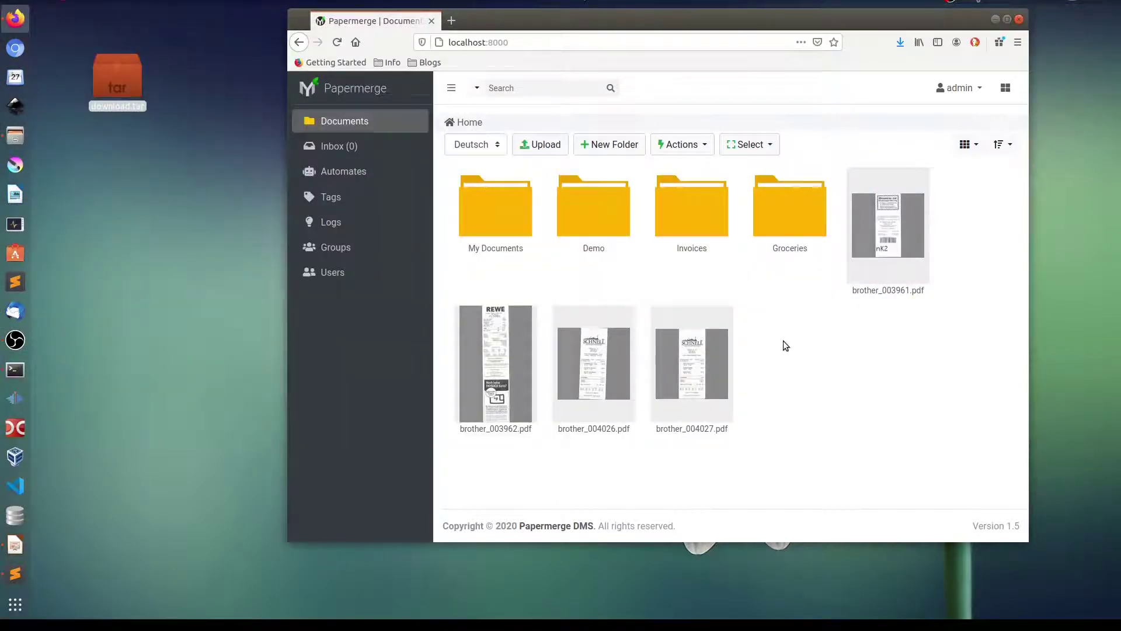
- Open brother_003961.pdf and download it from the details panel to view in Firefox
double_click(899, 231)
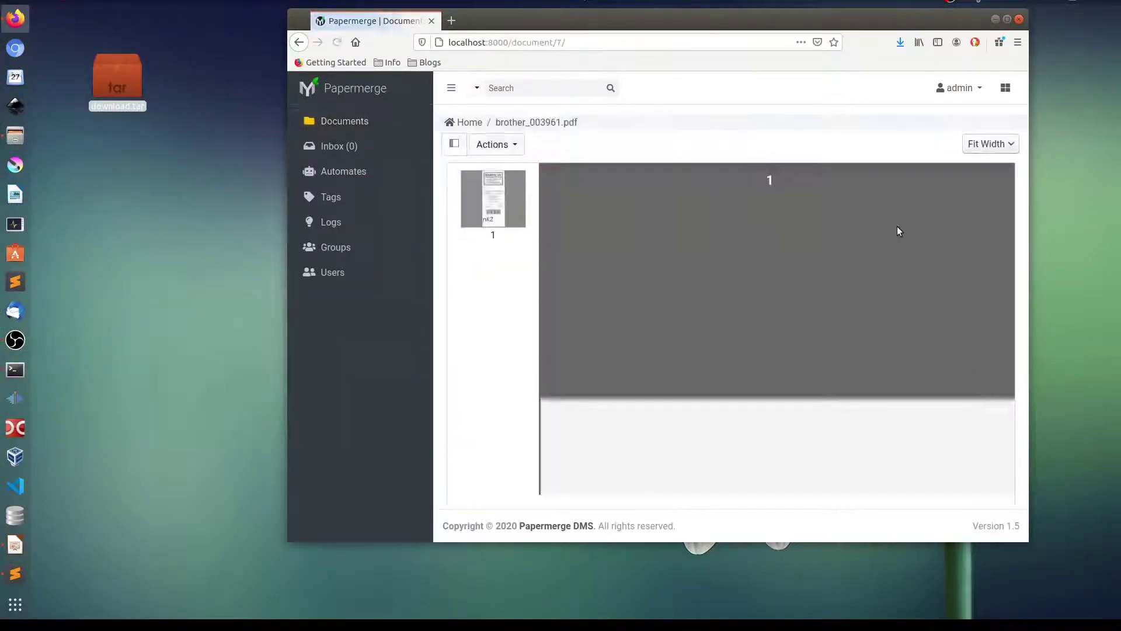
left_click(1007, 91)
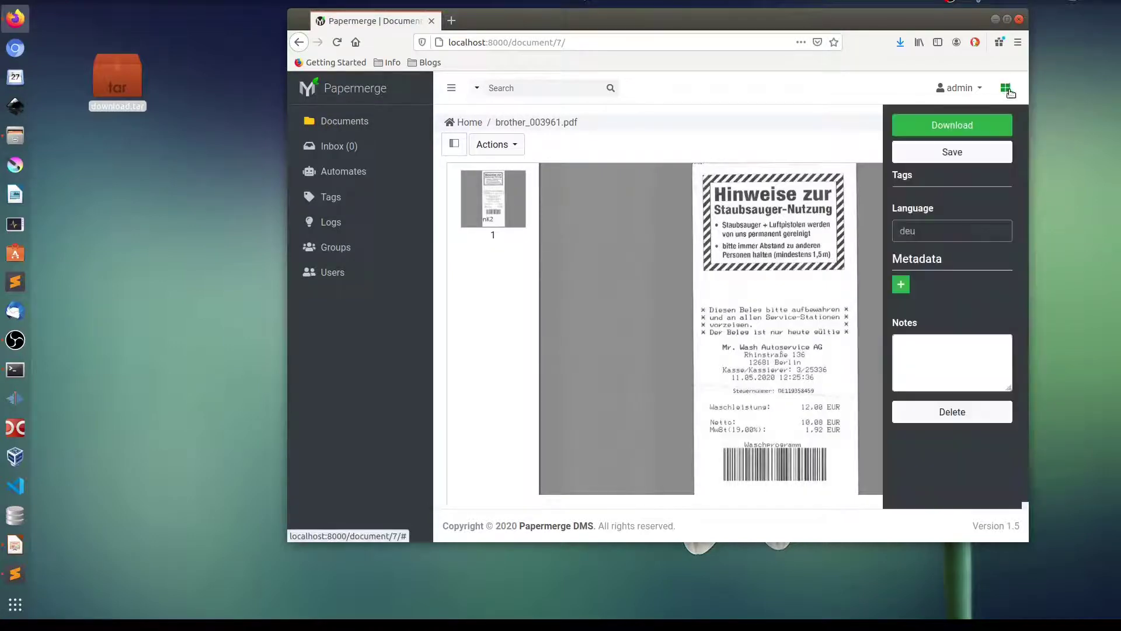
left_click(957, 129)
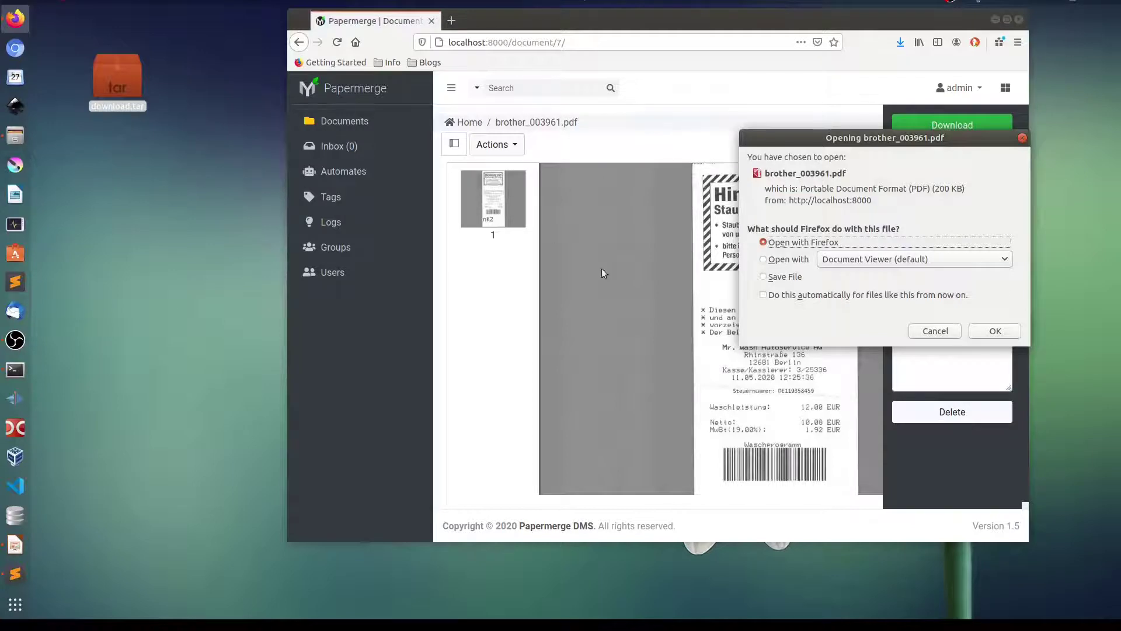
left_click(995, 331)
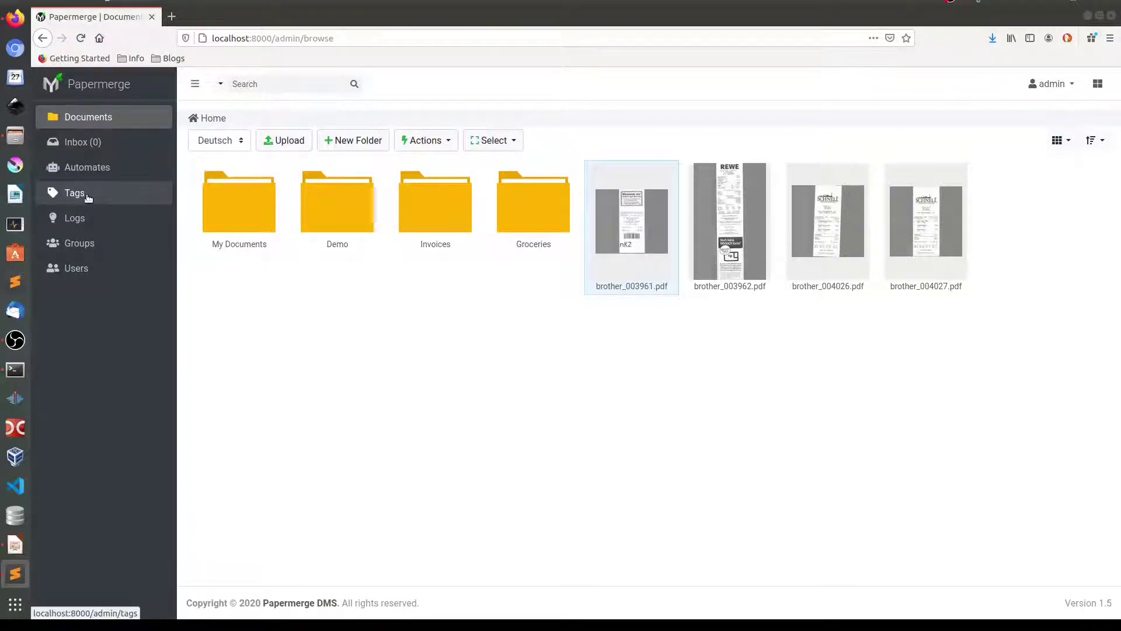
left_click(87, 198)
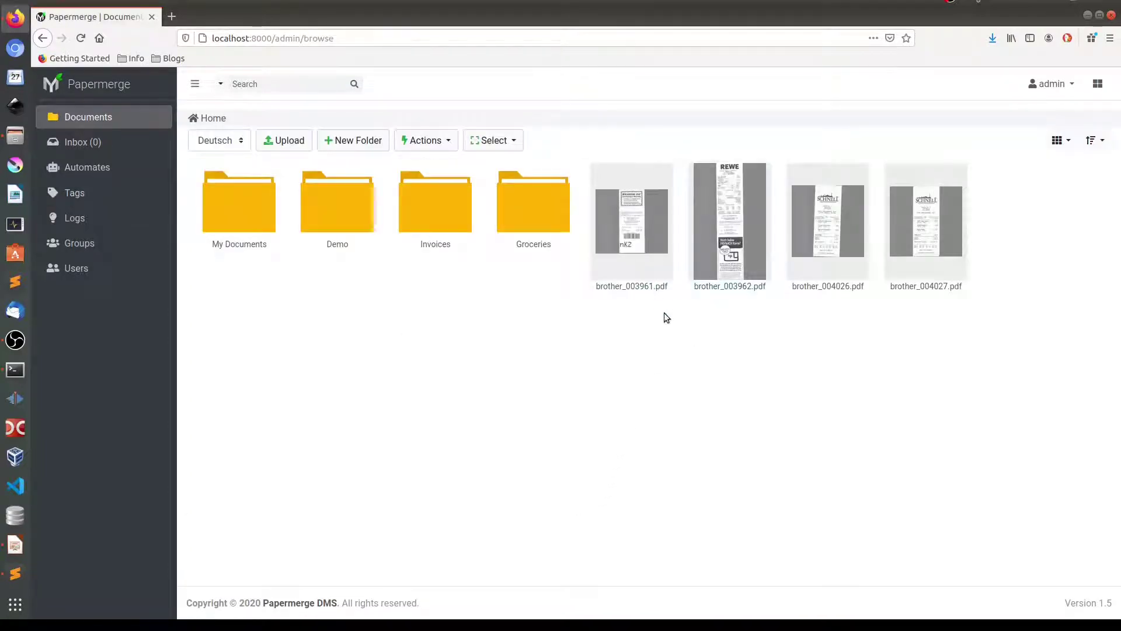
- Add a new 'receipt' tag to brother_003961.pdf through the Tags action
left_click(649, 237)
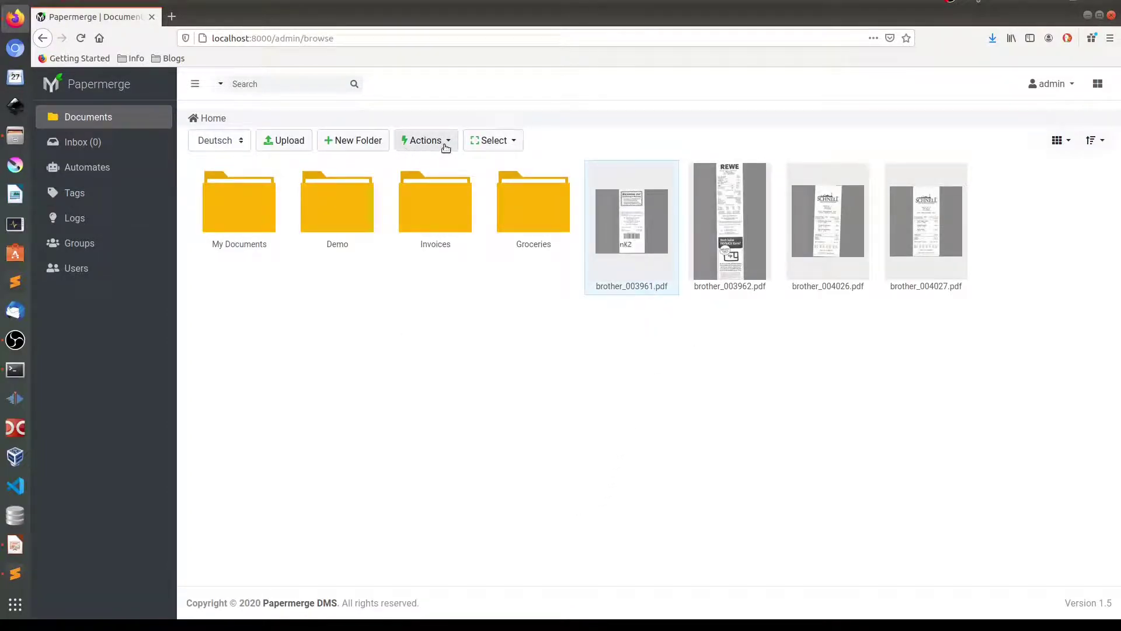
left_click(448, 144)
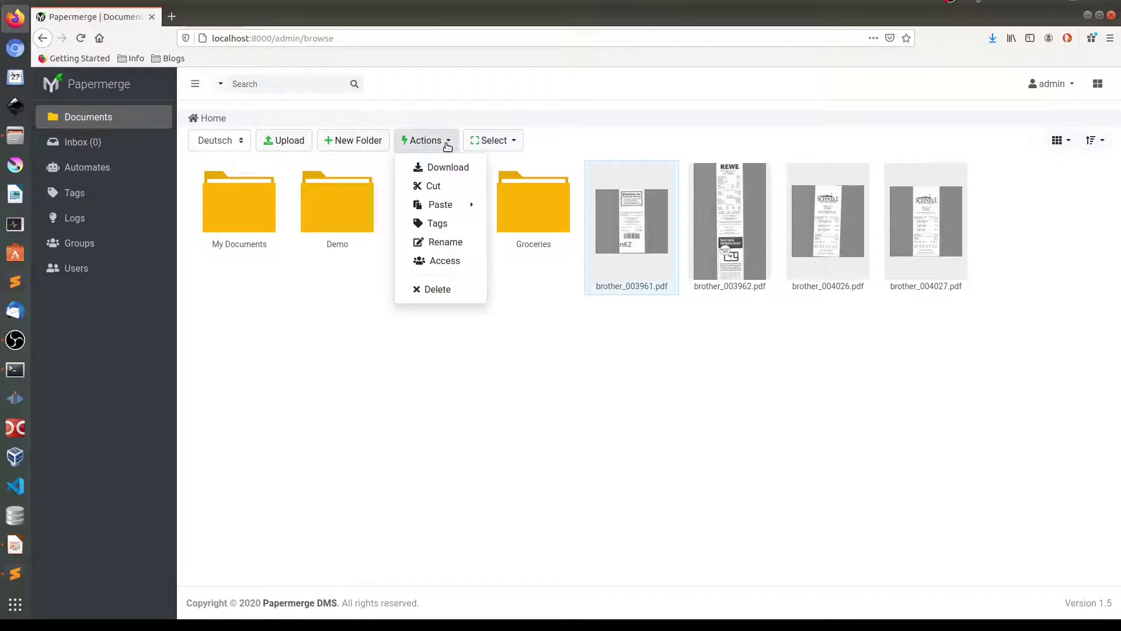
left_click(439, 224)
left_click(472, 335)
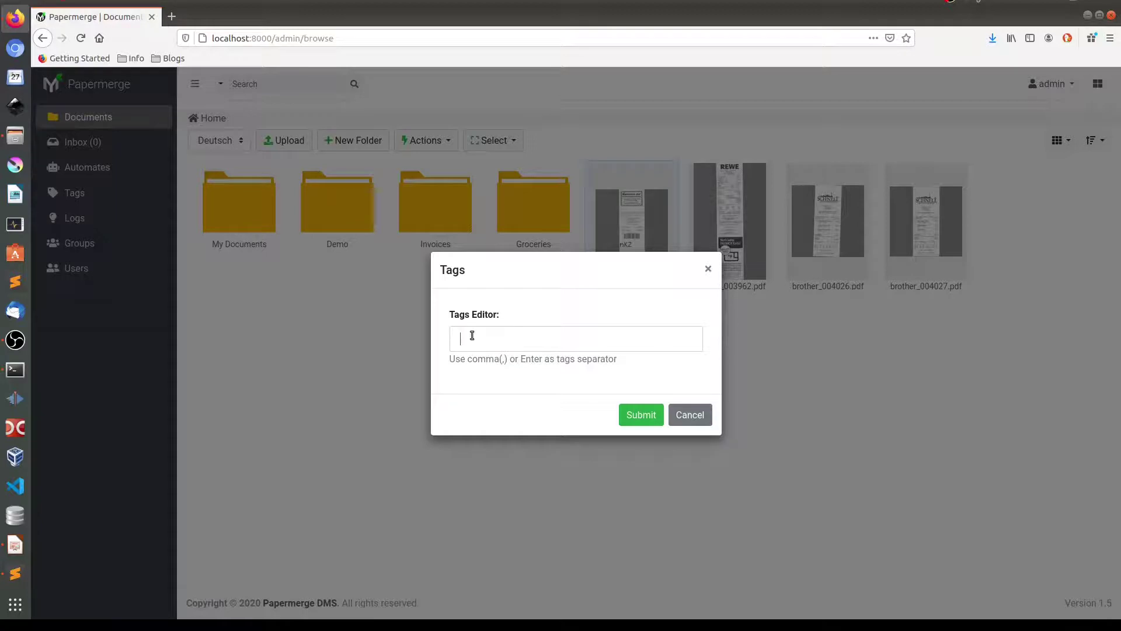
type("receipt")
key("Return")
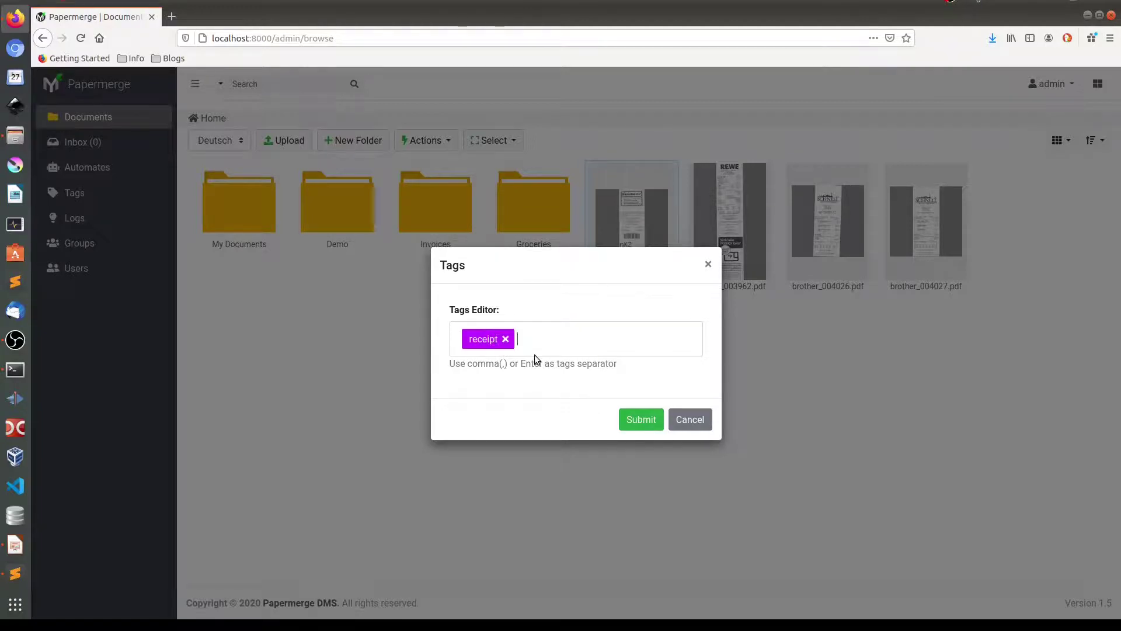
left_click(640, 421)
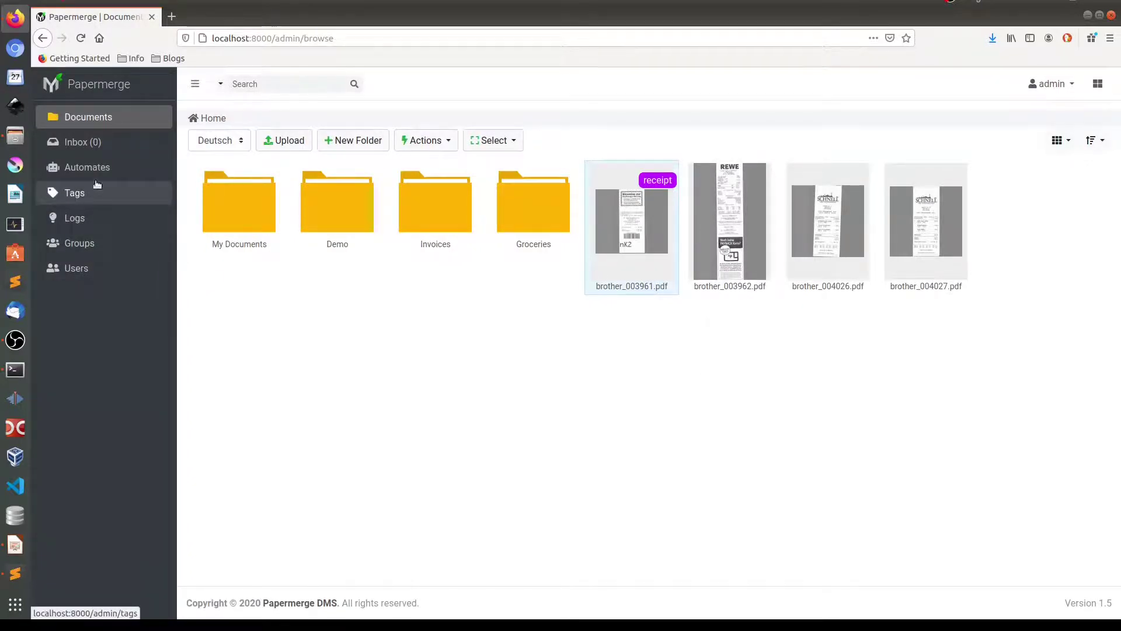
- Set the receipt tag's background colour to strong green, save, and return to documents
left_click(73, 194)
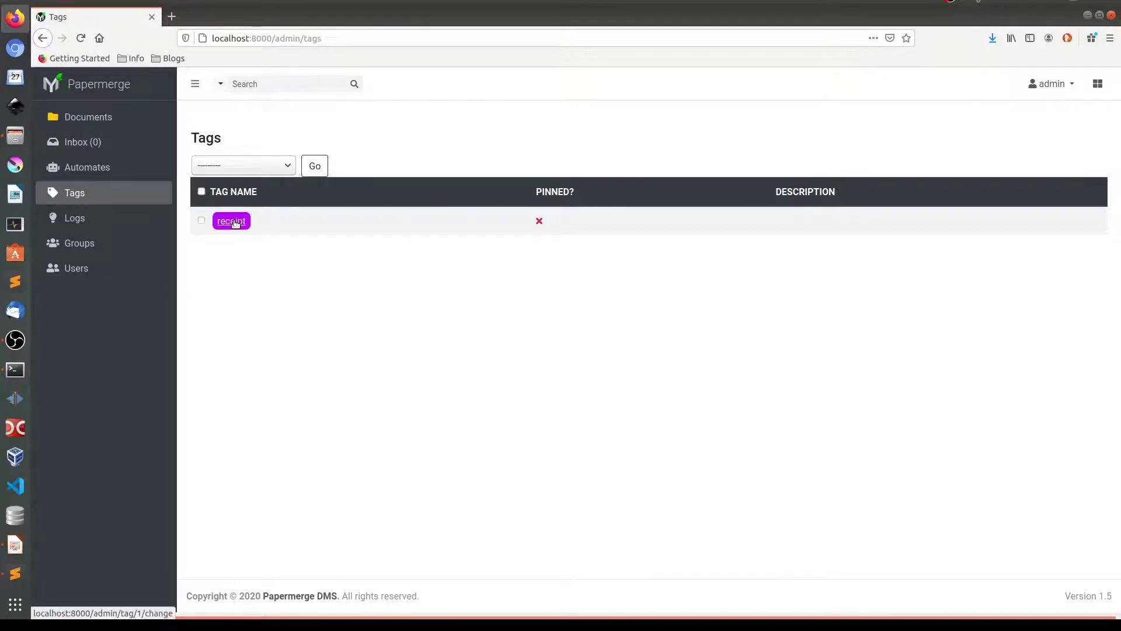
left_click(234, 220)
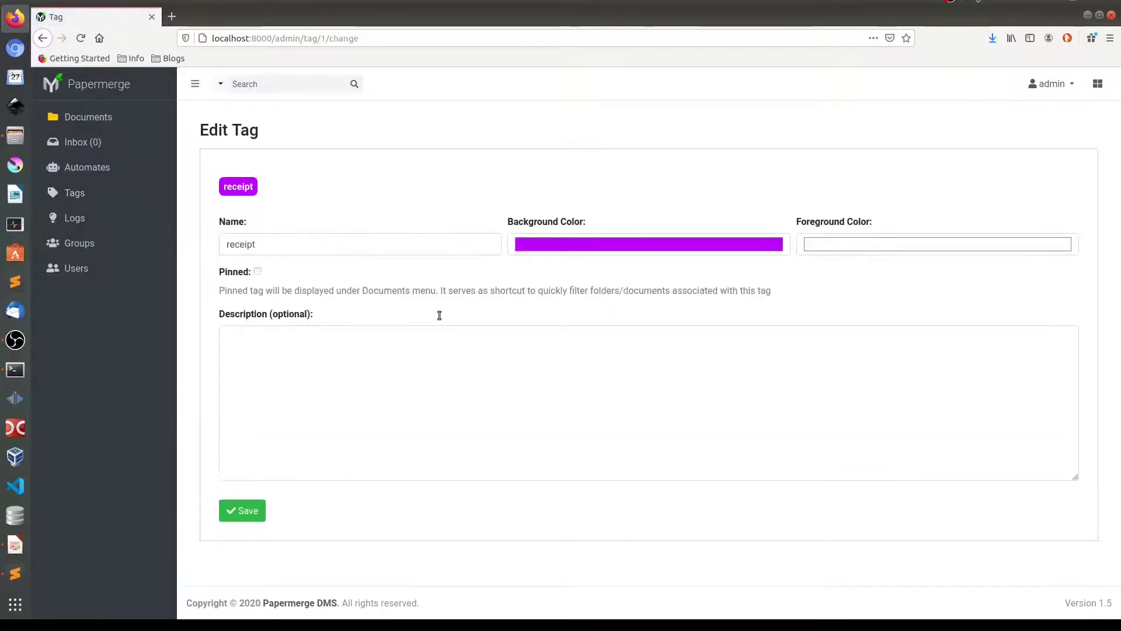
left_click(598, 245)
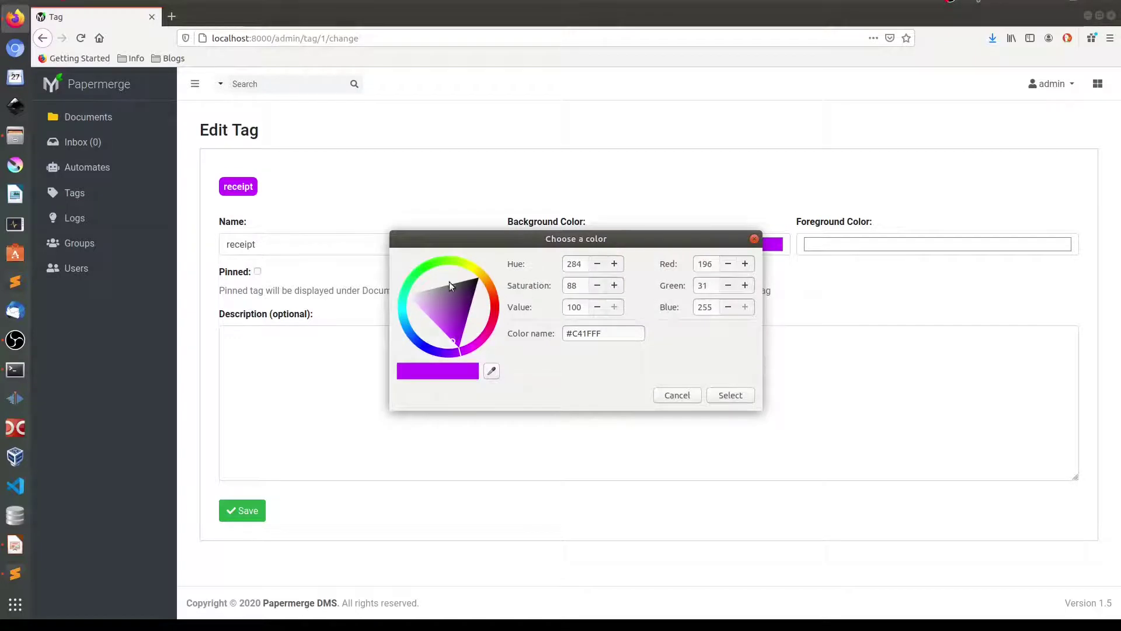
left_click_drag(407, 308, 411, 276)
left_click(421, 293)
left_click(731, 395)
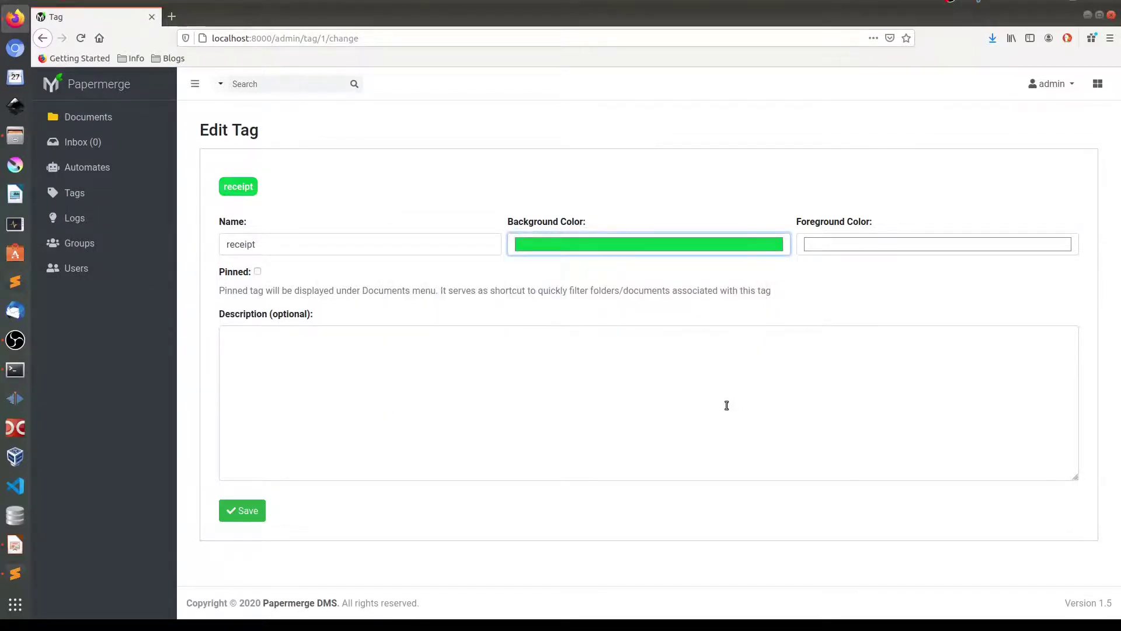
left_click(242, 512)
left_click(88, 116)
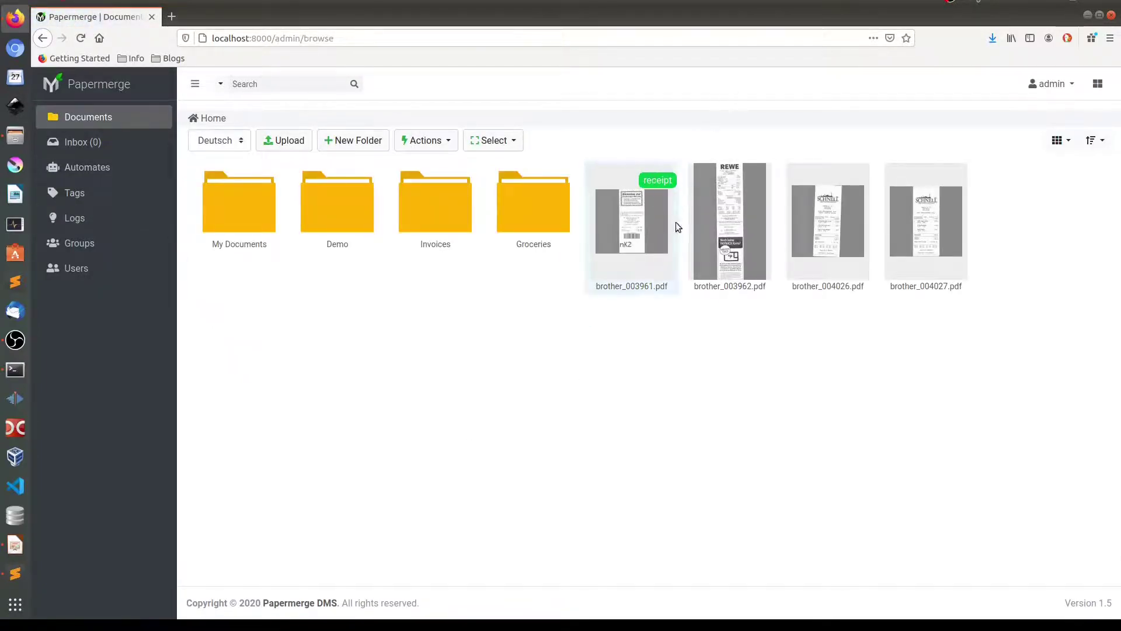
- Add a new 'important' tag to brother_003961.pdf alongside its receipt tag
left_click(635, 210)
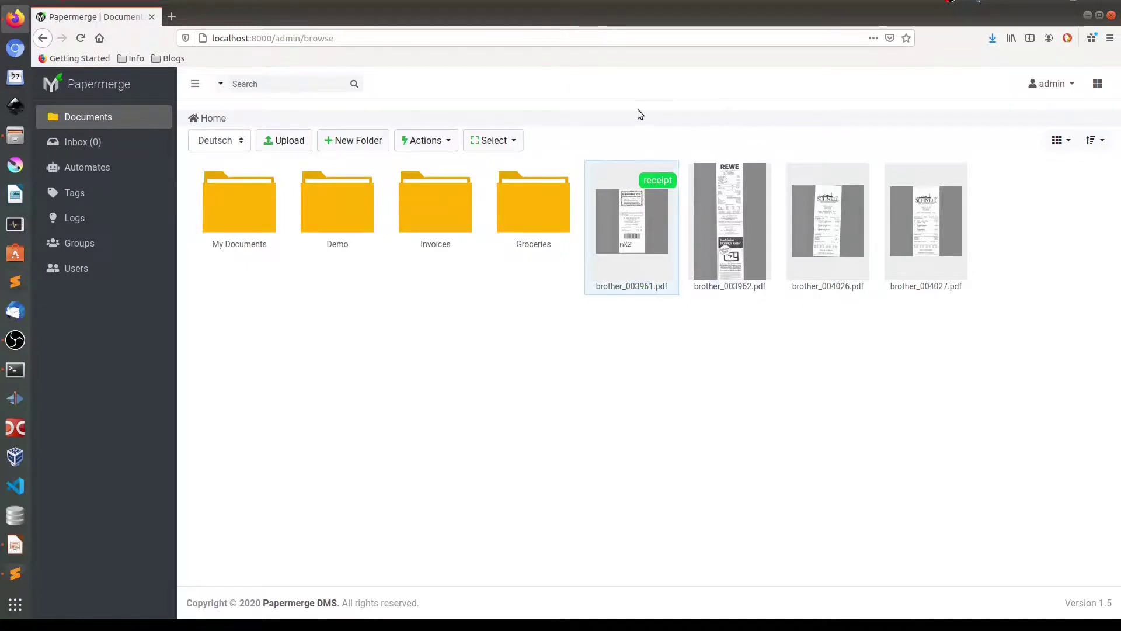
left_click(447, 145)
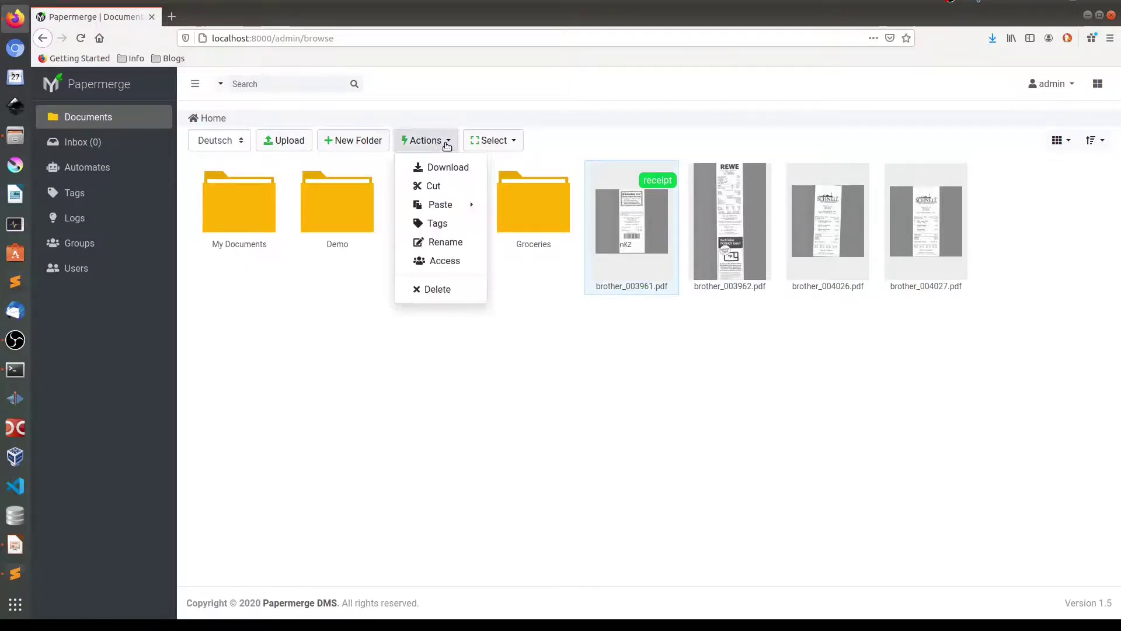
left_click(438, 225)
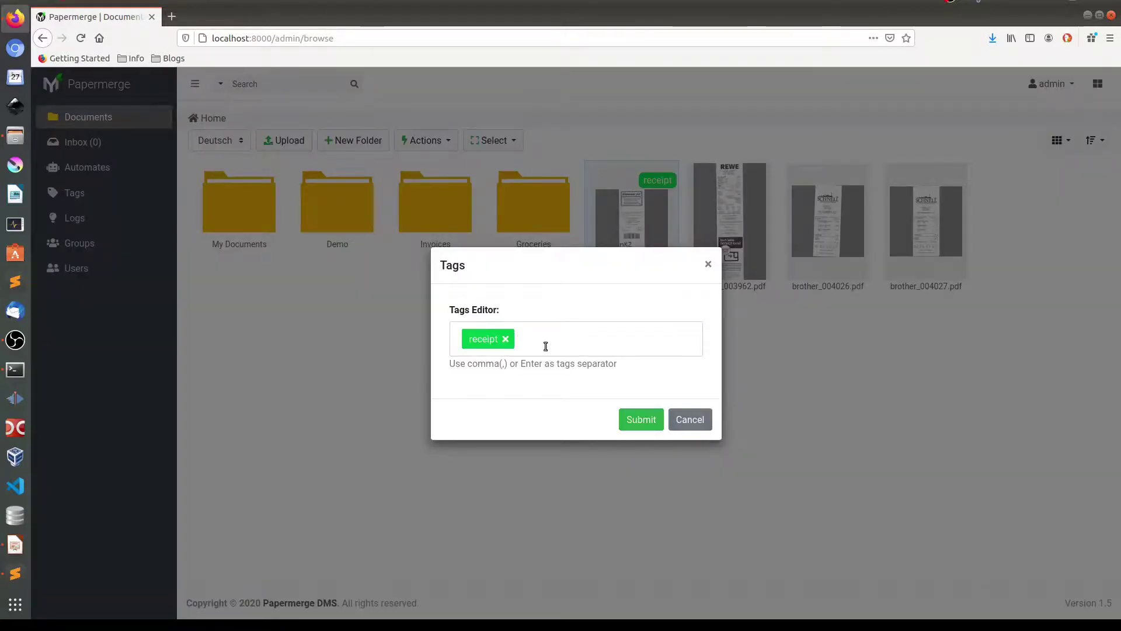
type("important")
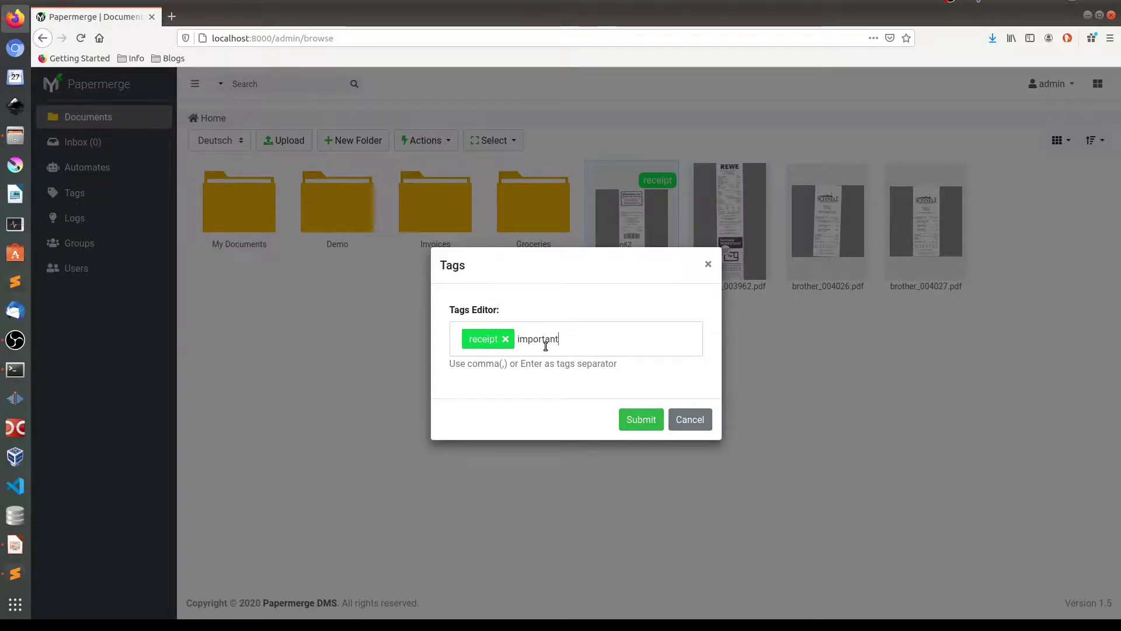
key("Return")
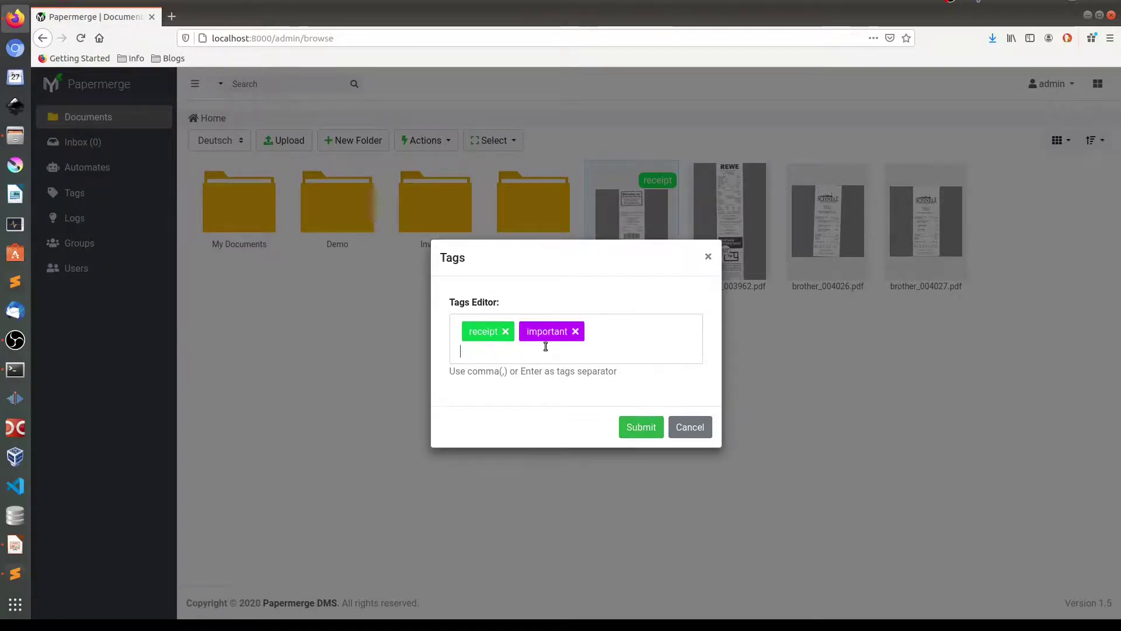
left_click(645, 424)
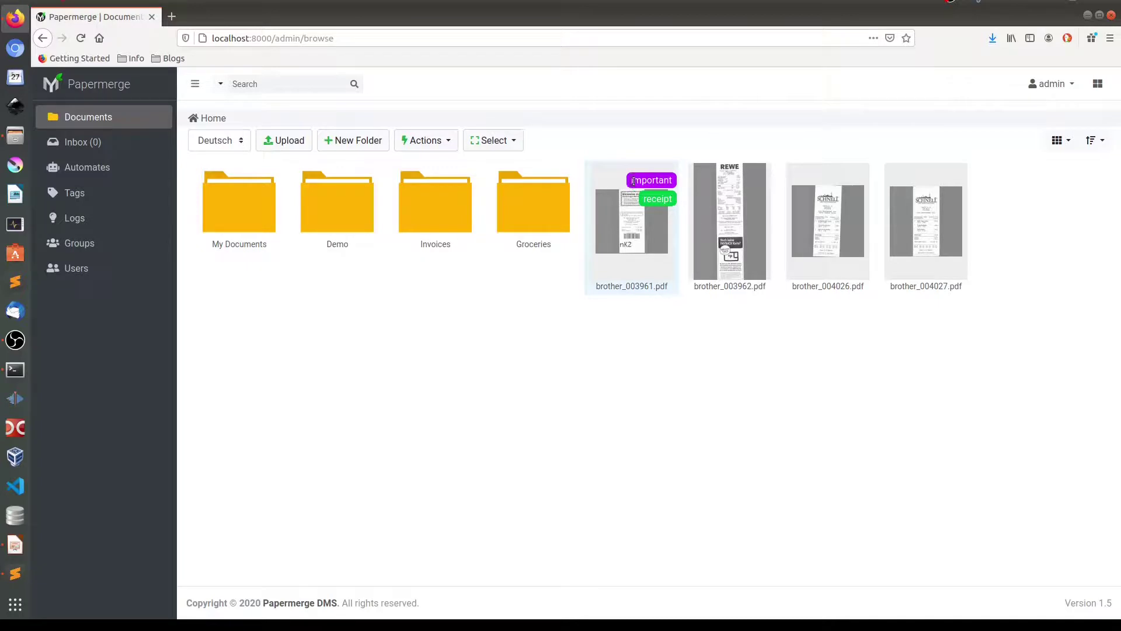
left_click_drag(634, 181, 674, 181)
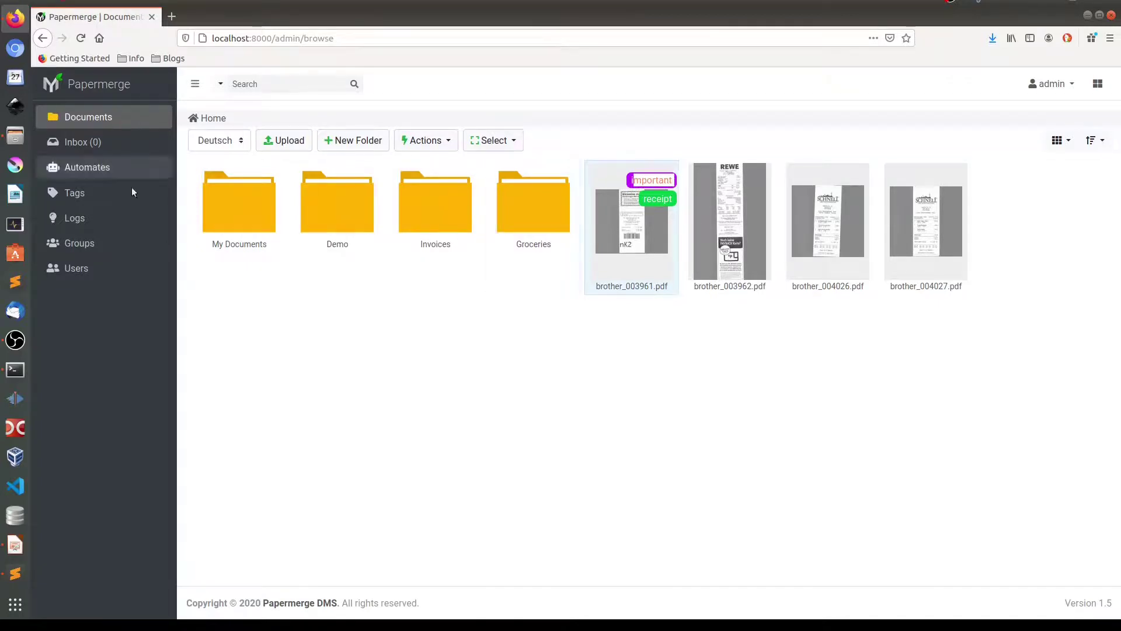
- Give the important tag a red background, tick Pinned, and save it
left_click(60, 195)
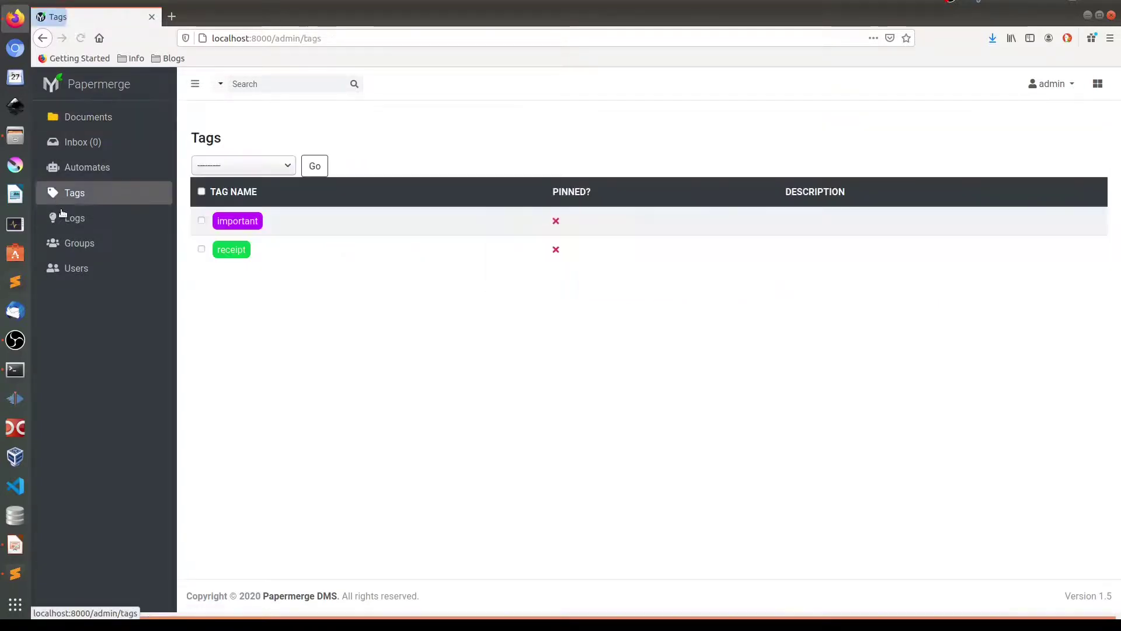
left_click(239, 220)
left_click(586, 245)
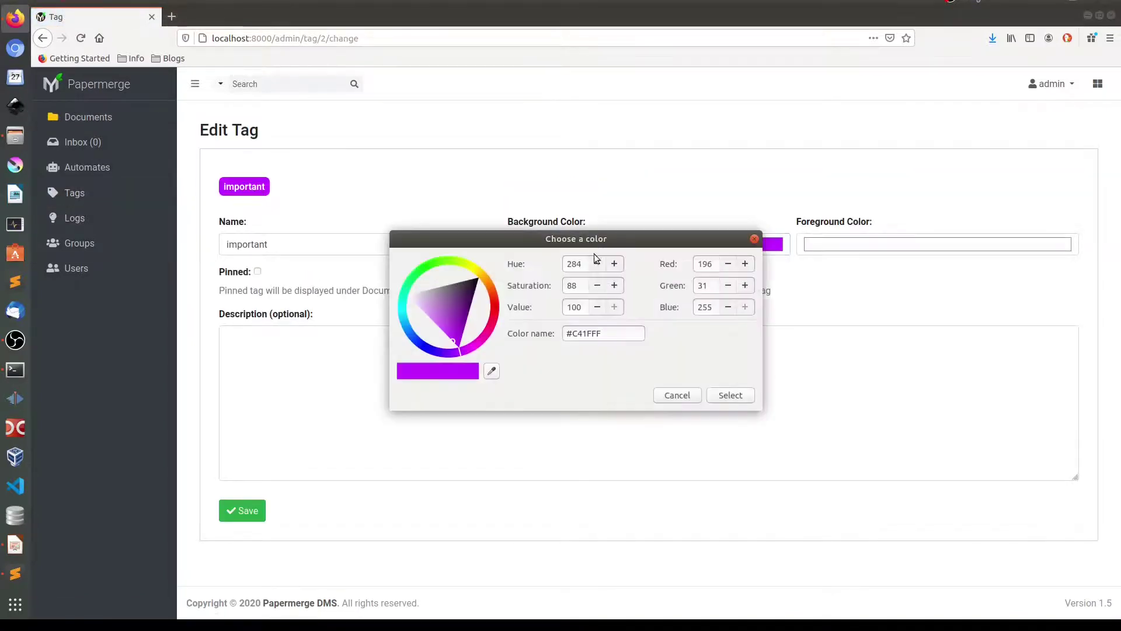
left_click_drag(491, 330, 497, 304)
left_click(727, 396)
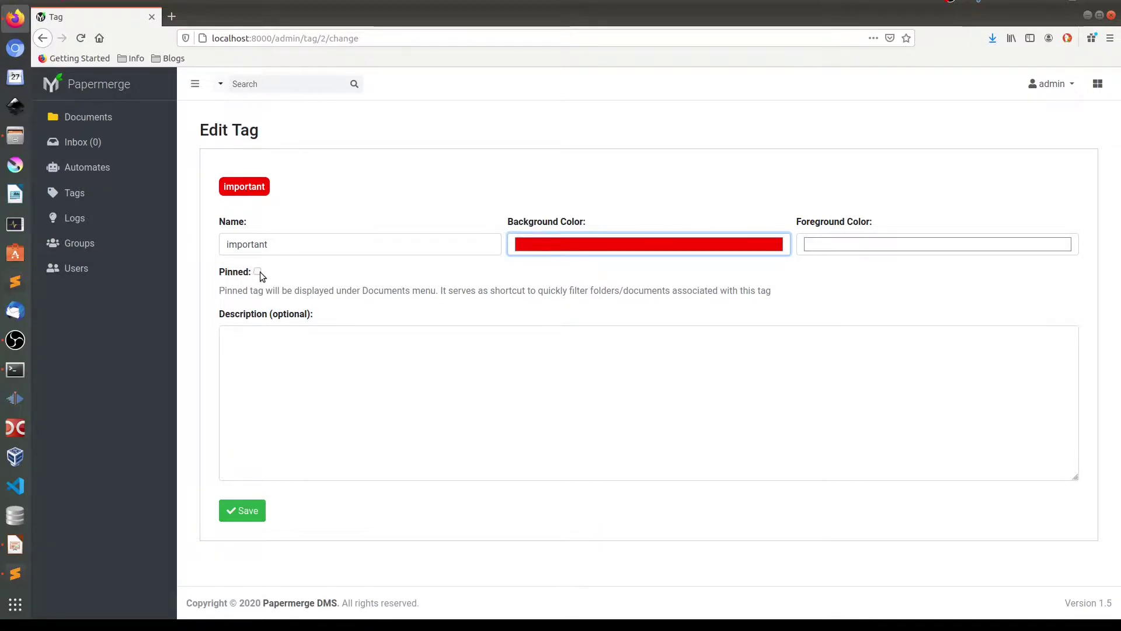
left_click(237, 273)
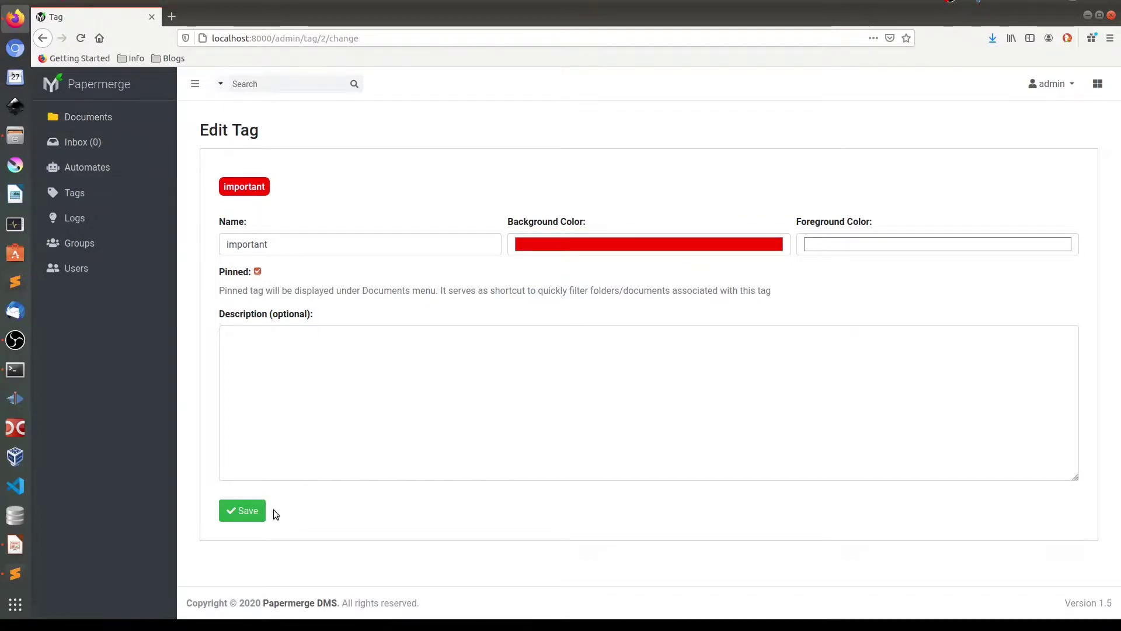
left_click(244, 512)
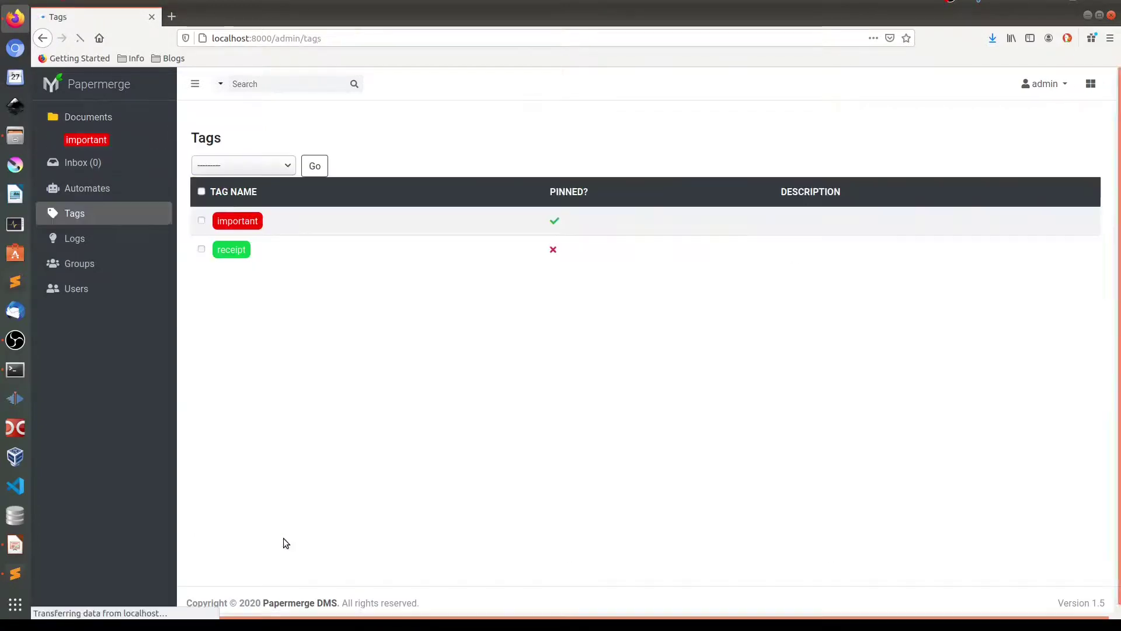
- Filter by the pinned important tag, browse Groceries and receipt_2.pdf, then return to Home
left_click(86, 138)
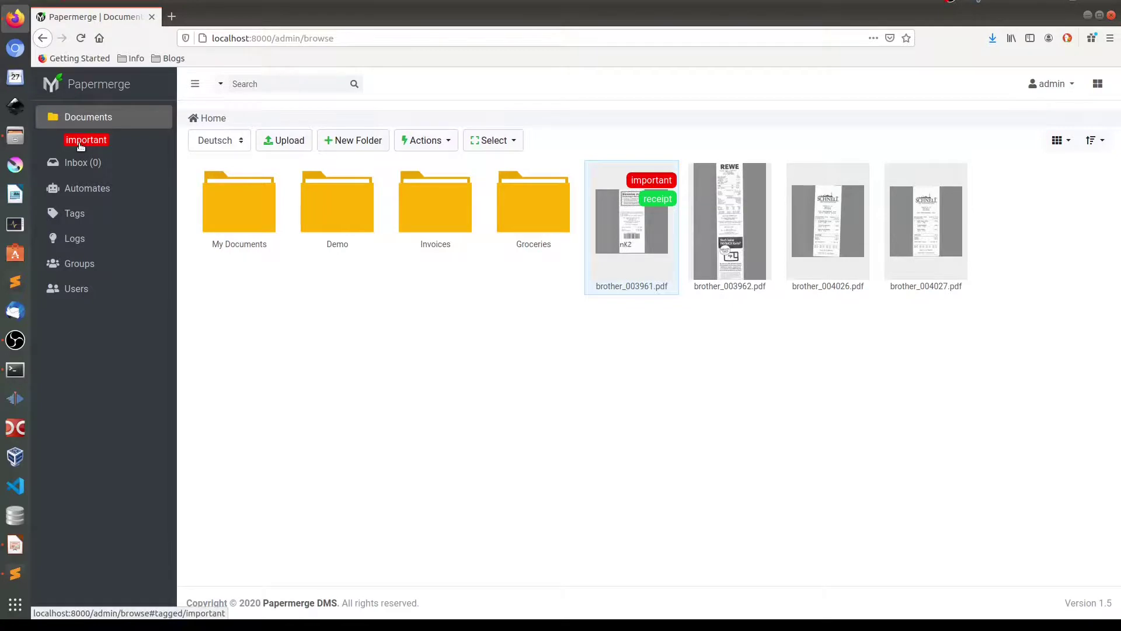
double_click(523, 210)
double_click(471, 181)
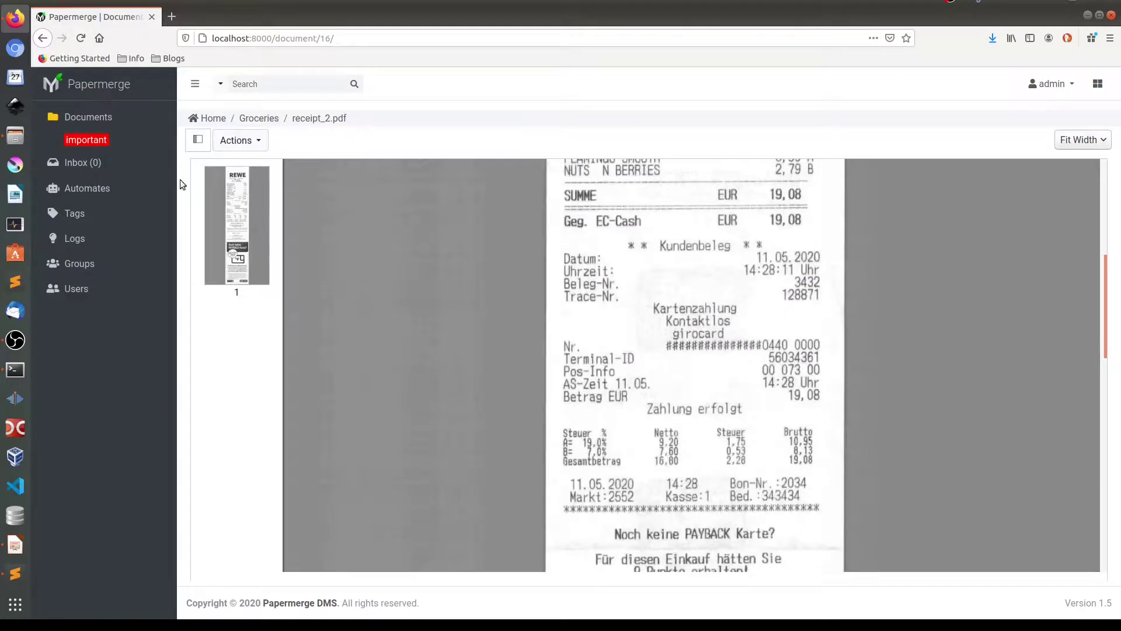
left_click(81, 145)
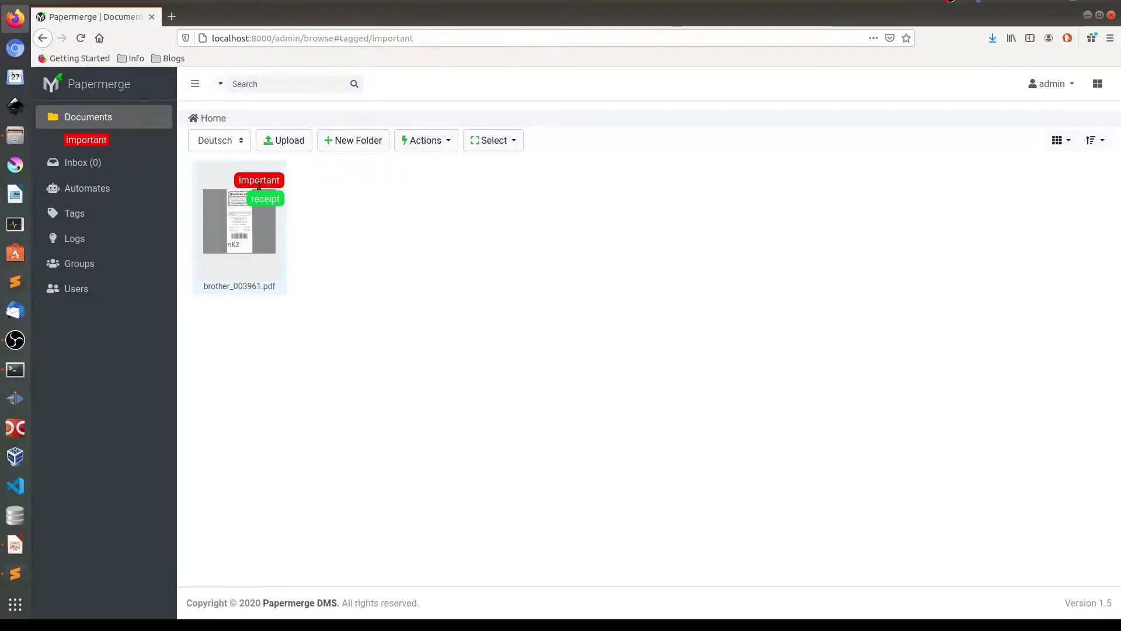
left_click(254, 184)
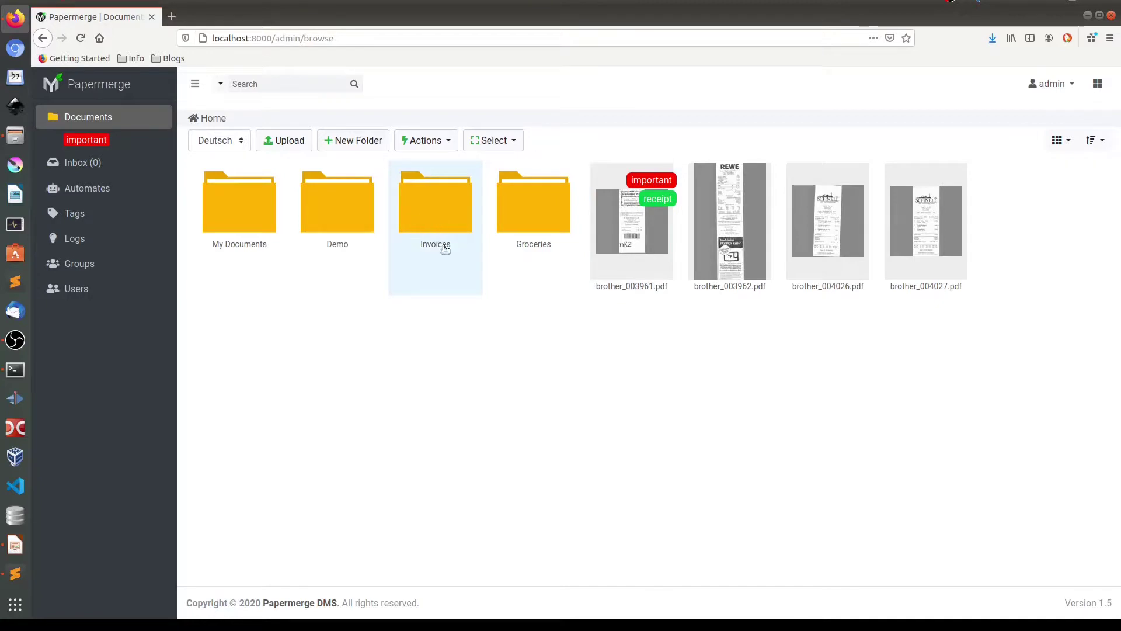
- Create a new folder named Client2 inside Invoices
double_click(437, 203)
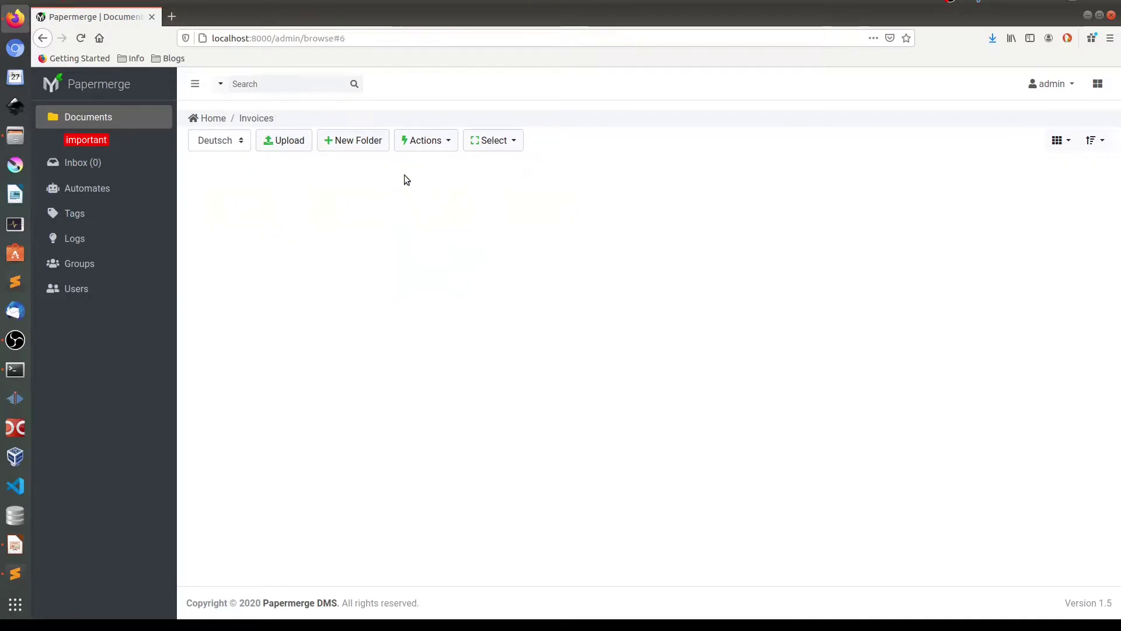
left_click(353, 141)
type("Client2")
key("Return")
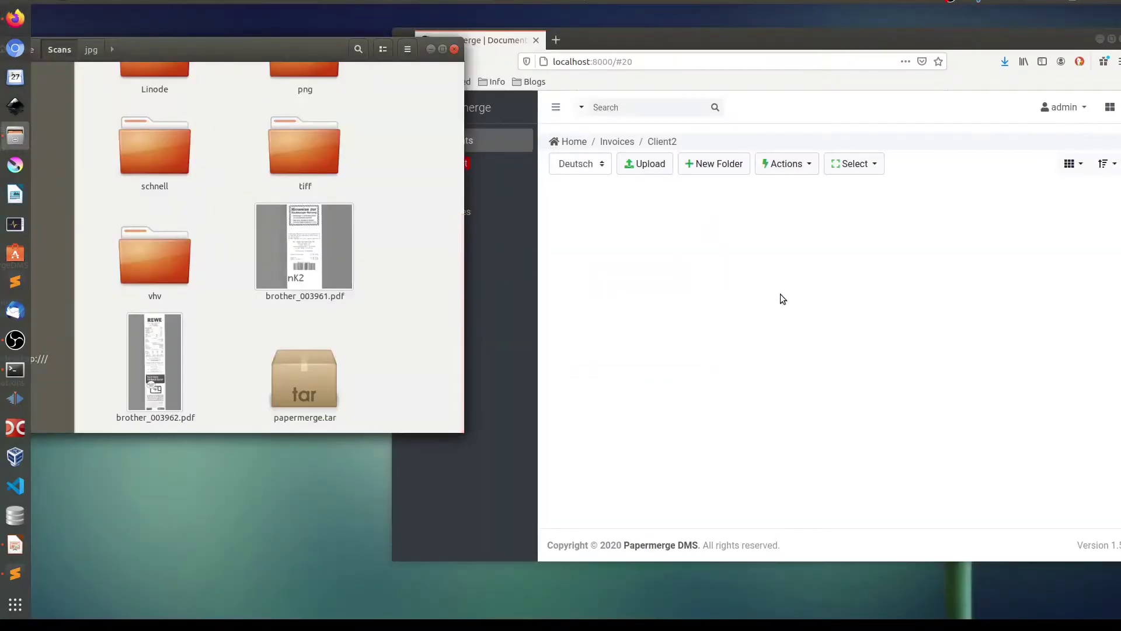
- Upload brother_003961.pdf and brother_003962.pdf into Client2, then go back to Invoices
left_click(313, 252)
left_click(169, 349)
left_click(282, 263, "ctrl")
left_click_drag(295, 253, 742, 299)
left_click(616, 142)
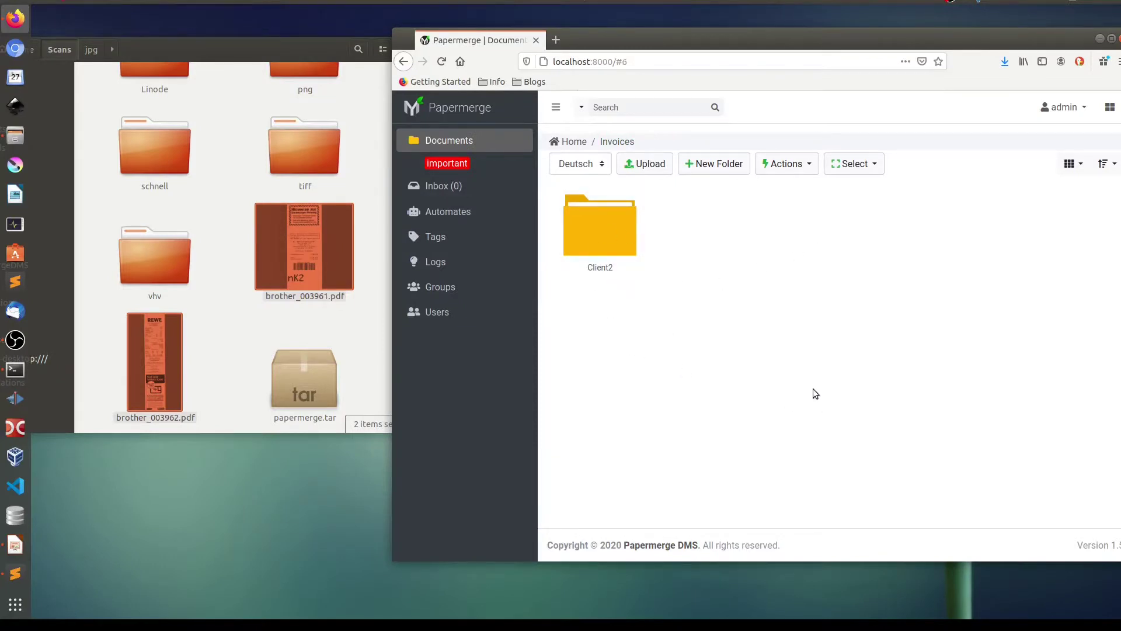
- Apply the existing red 'important' tag to the Client2 folder, then return to the Home listing
left_click(808, 168)
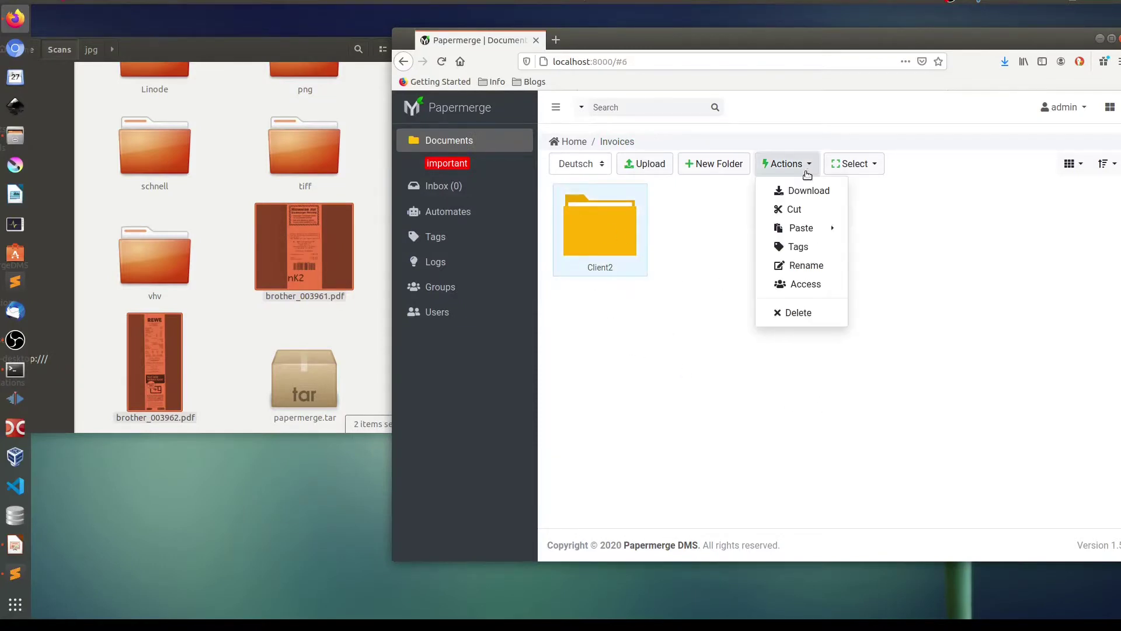
left_click(795, 250)
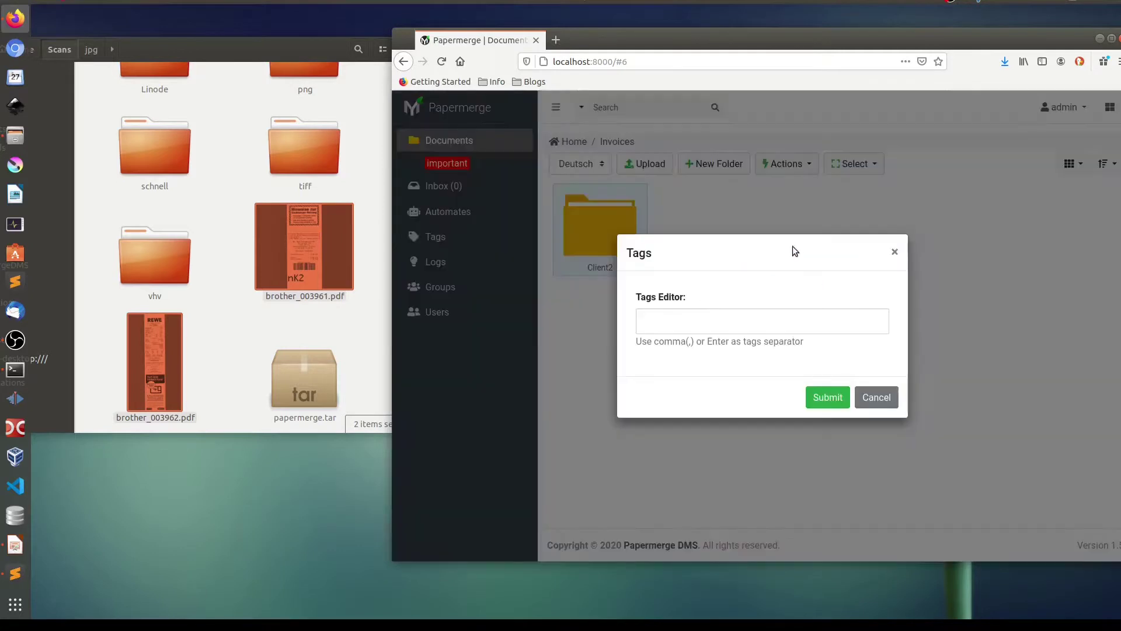
left_click(694, 322)
type("i")
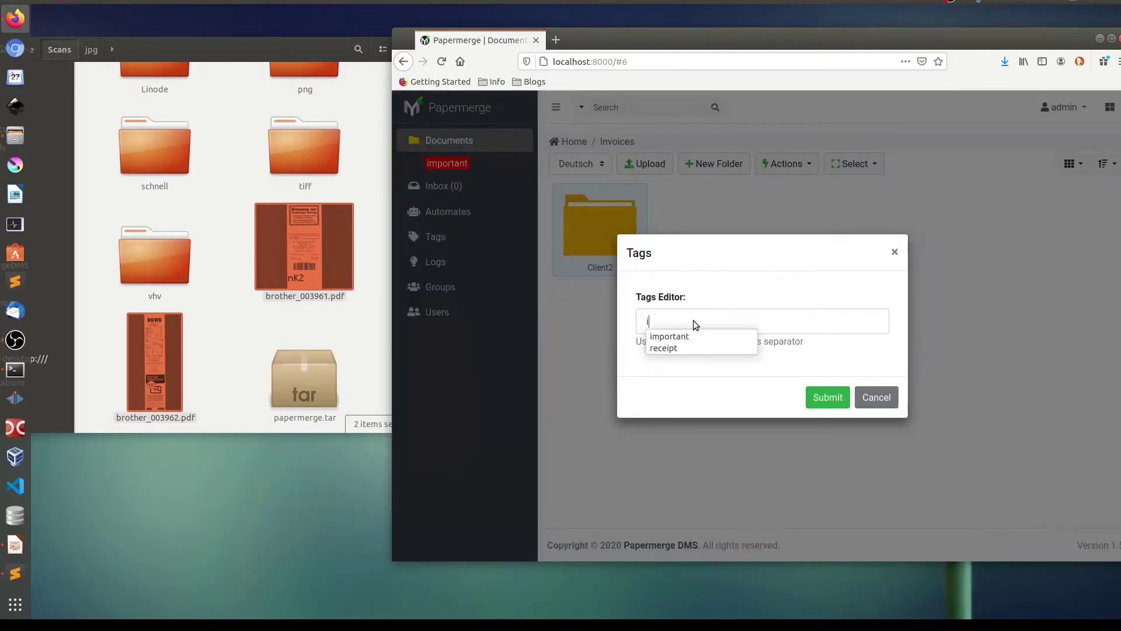
left_click(659, 338)
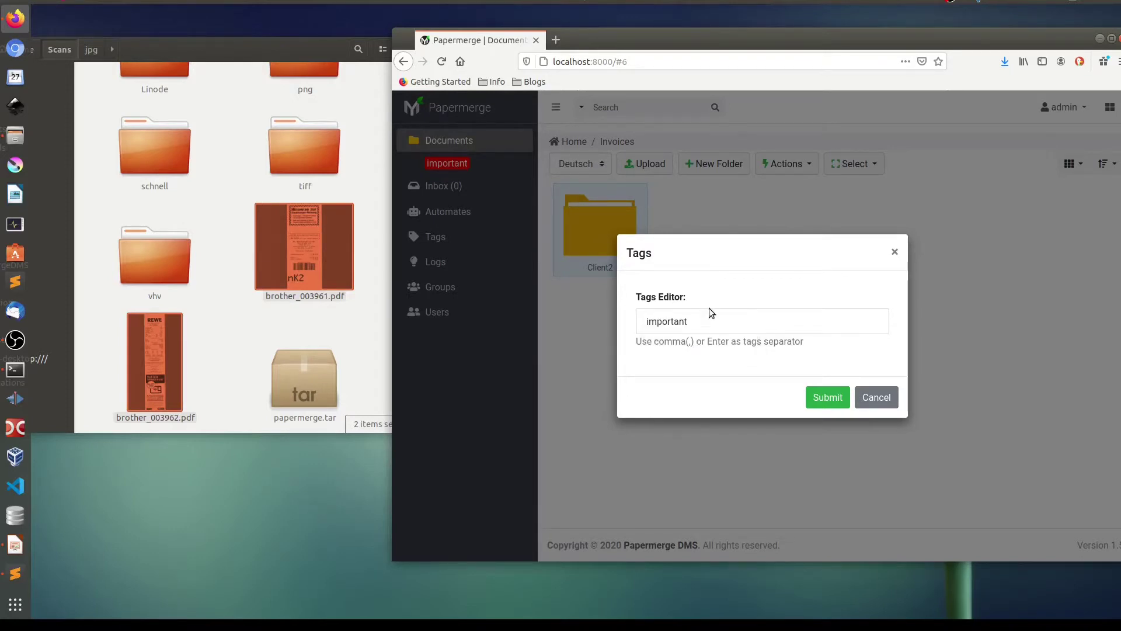
key("Return")
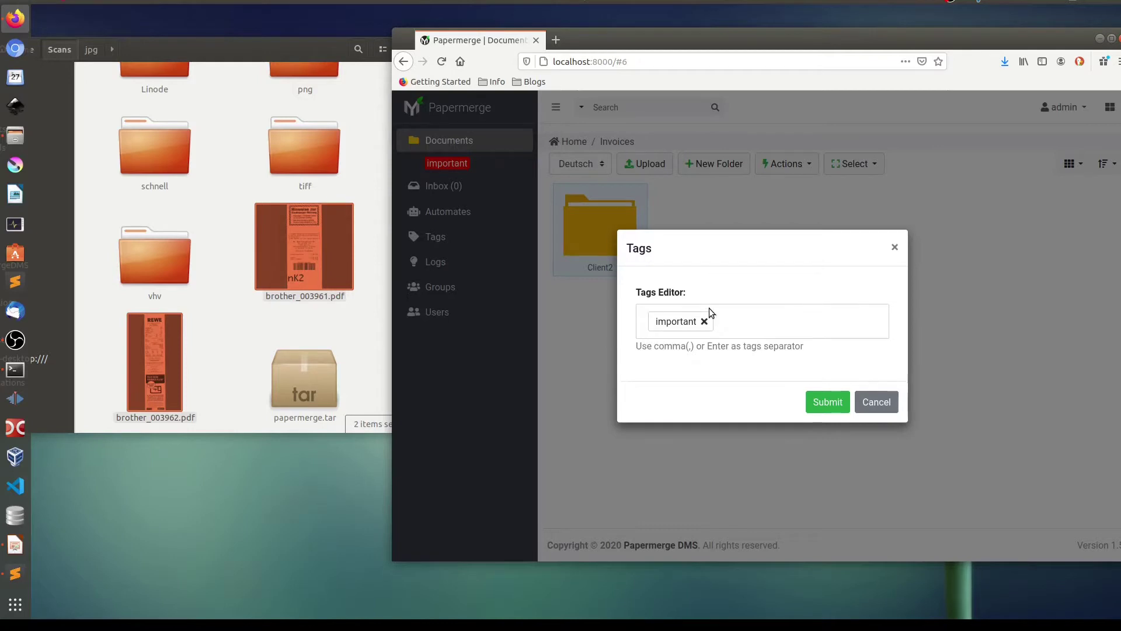
left_click(826, 403)
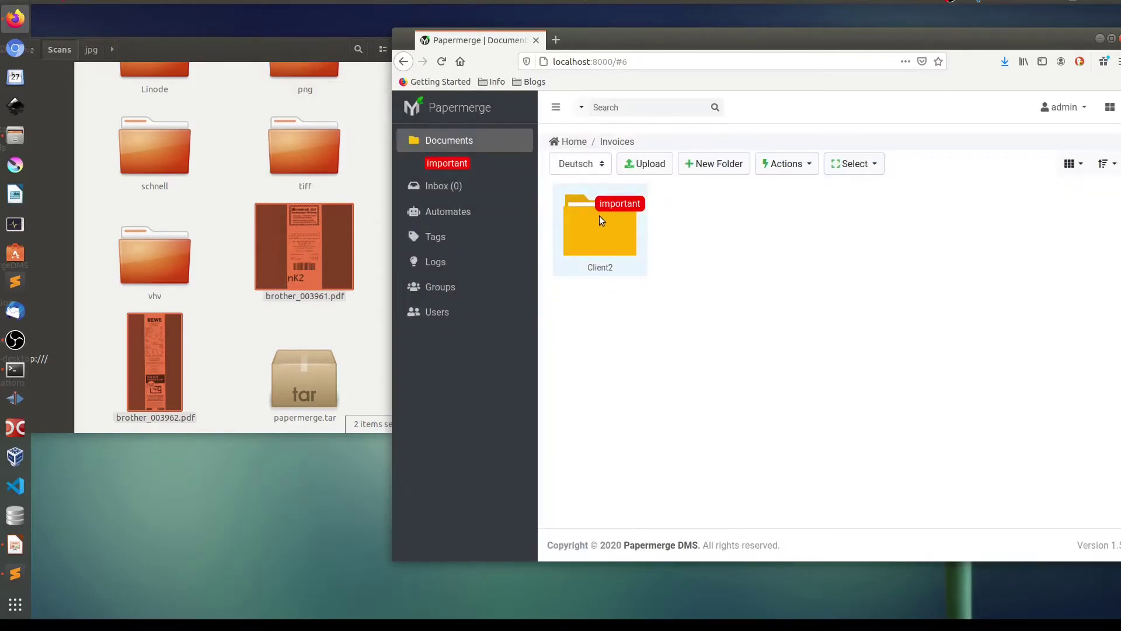
key("alt+Left")
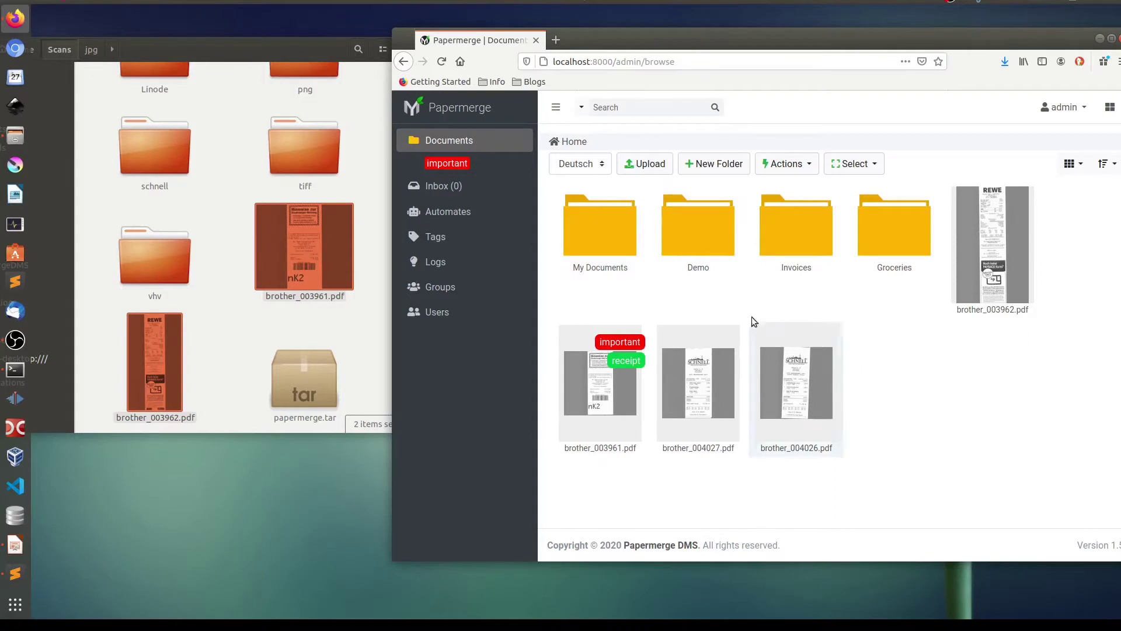
- Use the pinned 'important' sidebar tag to list only Client2 and brother_003961.pdf
left_click(453, 164)
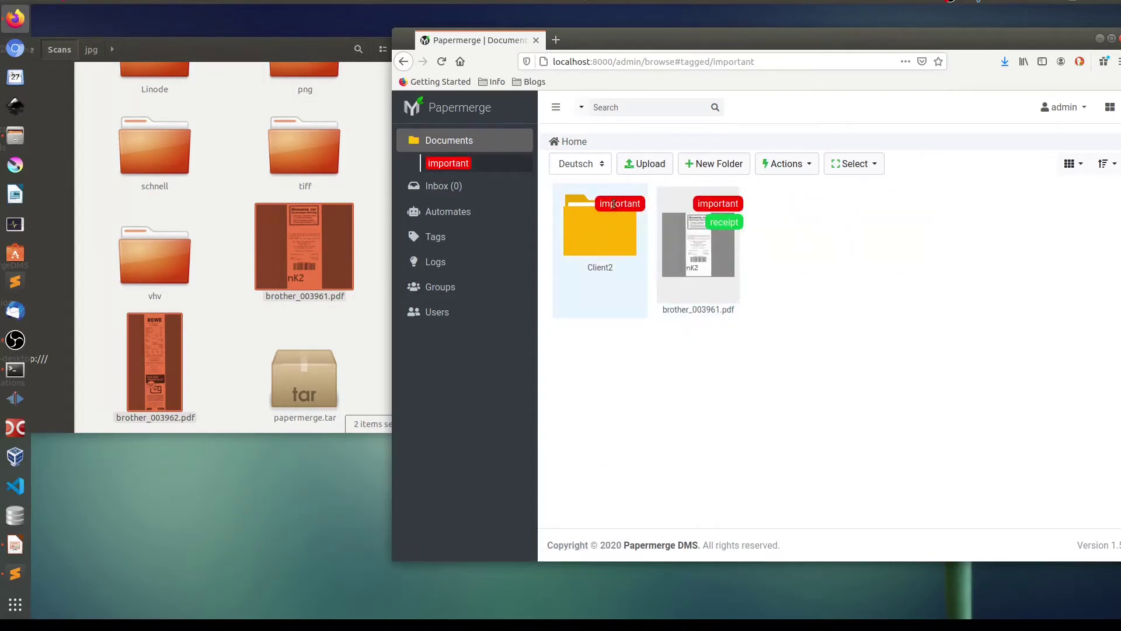